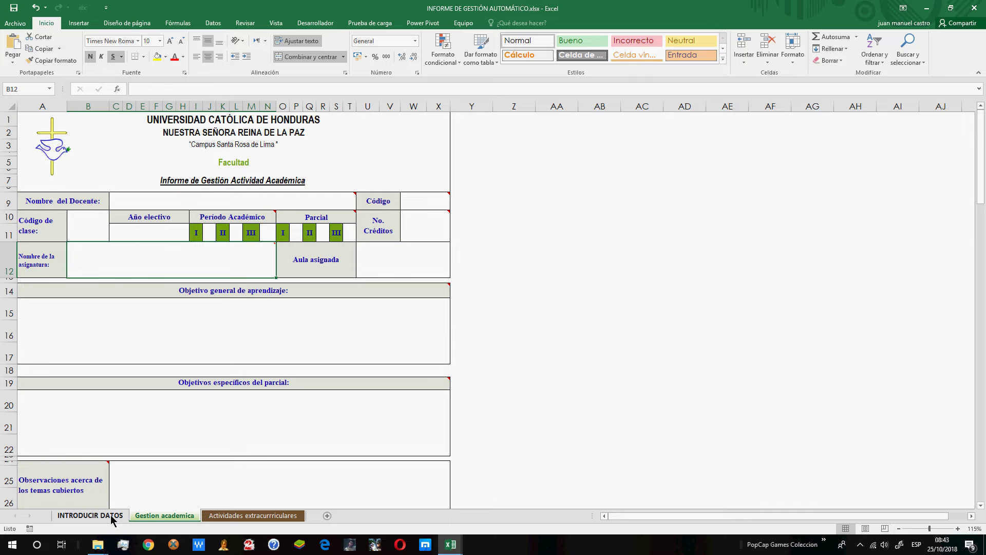
Look through the workbook's sheets and examine the Gestion academica form down to its process indicators table.
{"action": "left_click", "coordinate": [215, 518]}
{"action": "left_click", "coordinate": [150, 516]}
{"action": "left_click", "coordinate": [106, 514]}
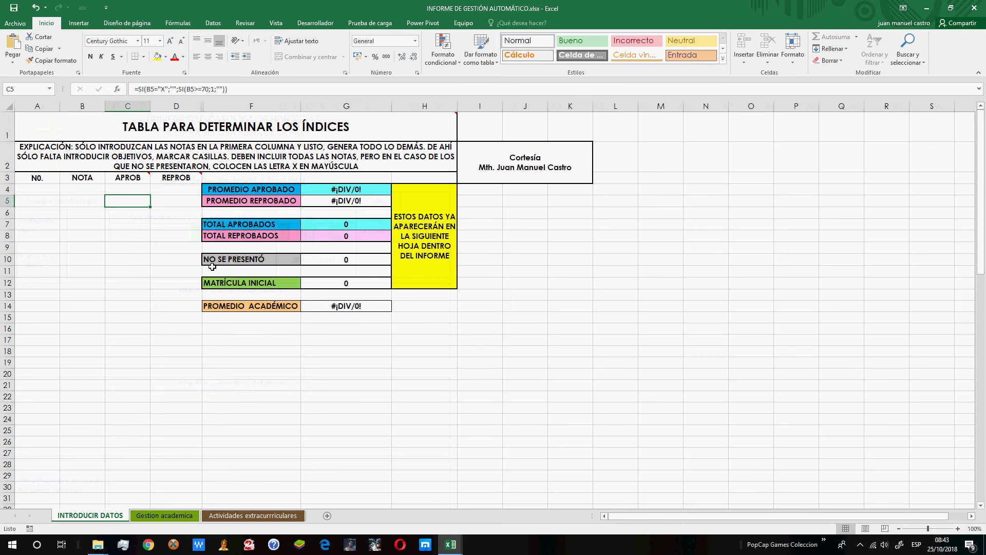
{"action": "left_click", "coordinate": [169, 515]}
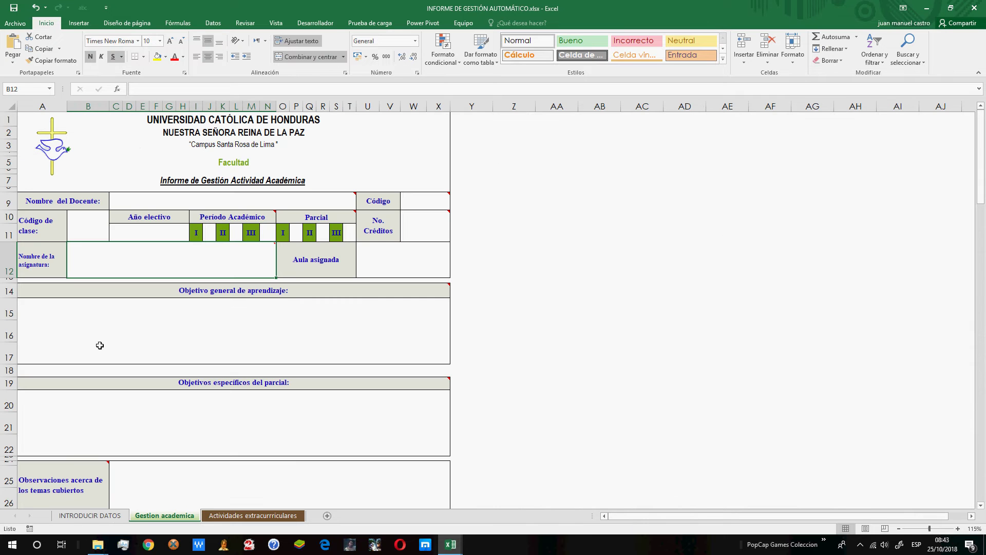
{"action": "mouse_move", "coordinate": [272, 257]}
{"action": "scroll", "coordinate": [230, 358], "scroll_direction": "down", "scroll_amount": 9}
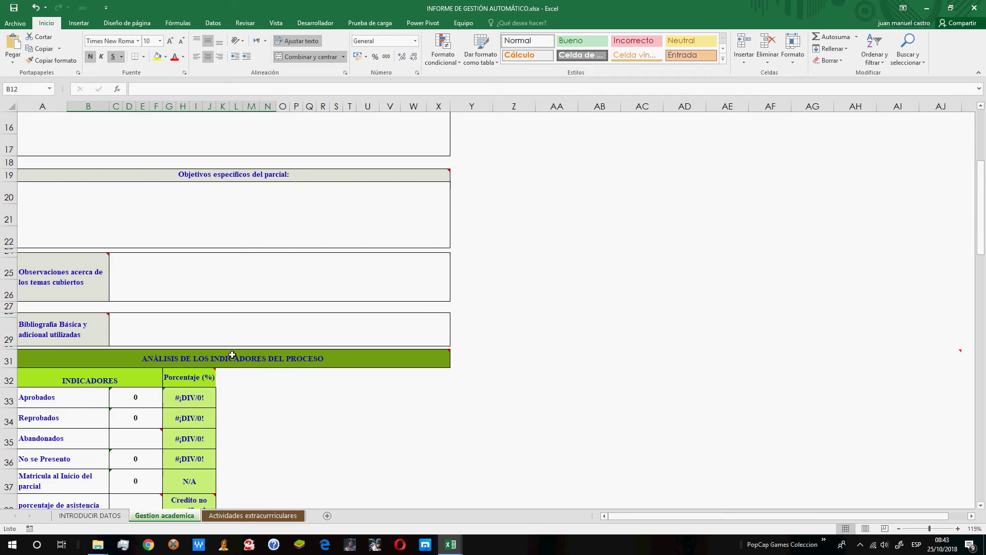
{"action": "left_click_drag", "start_coordinate": [41, 202], "coordinate": [103, 242]}
{"action": "scroll", "coordinate": [161, 272], "scroll_direction": "up", "scroll_amount": 7}
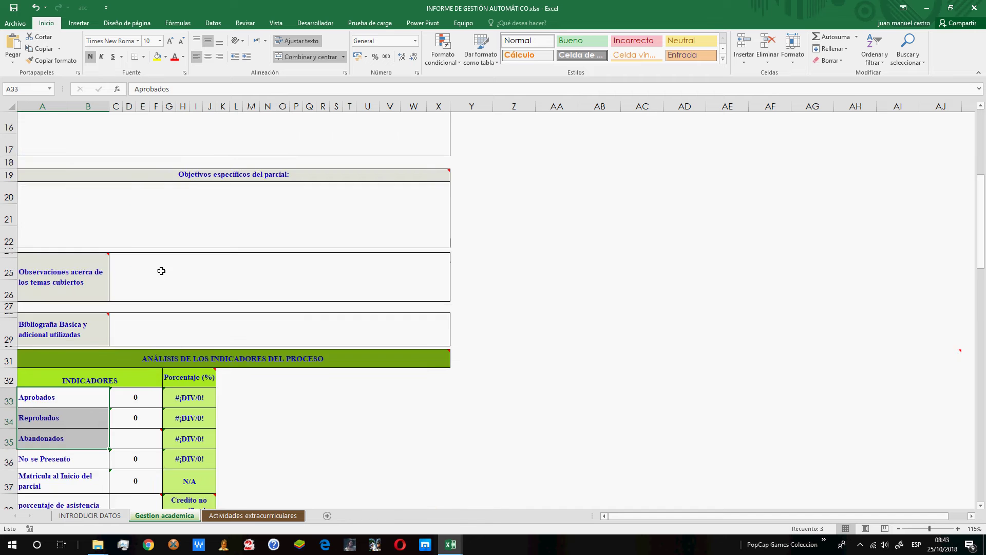
{"action": "left_click", "coordinate": [160, 270]}
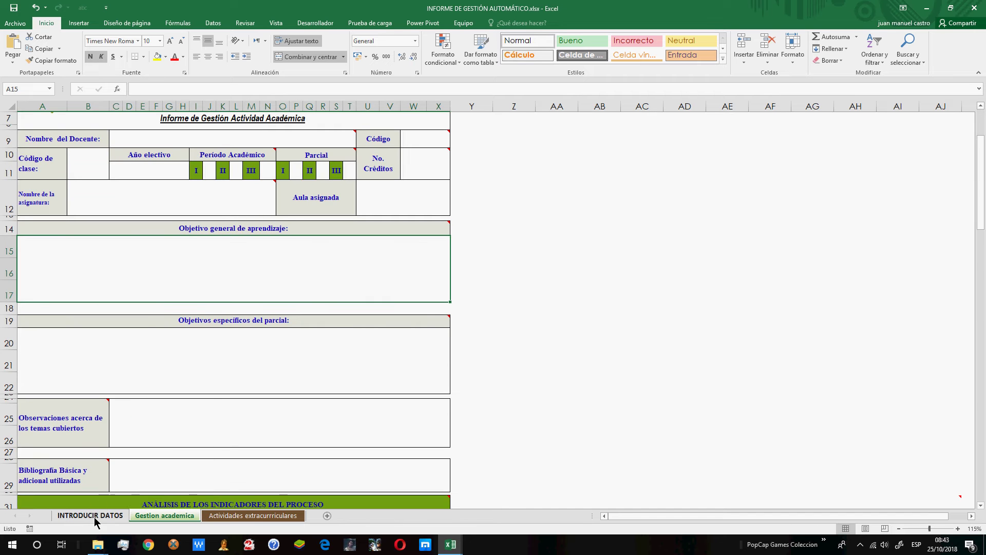
Copy the TOTAL grades from the history class workbook's NOTAS IP sheet and paste them as values from B4 on INTRODUCIR DATOS.
{"action": "left_click", "coordinate": [78, 518]}
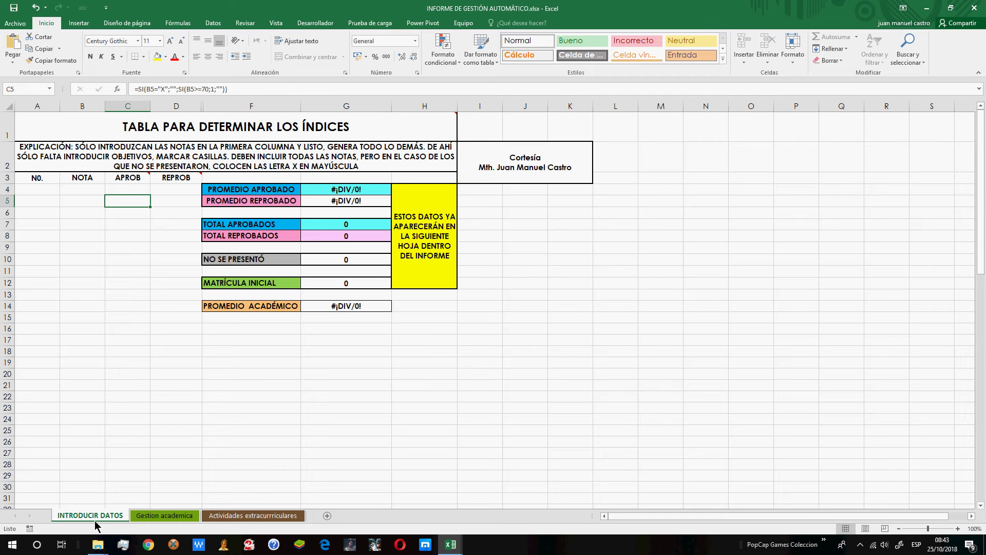
{"action": "left_click", "coordinate": [88, 195]}
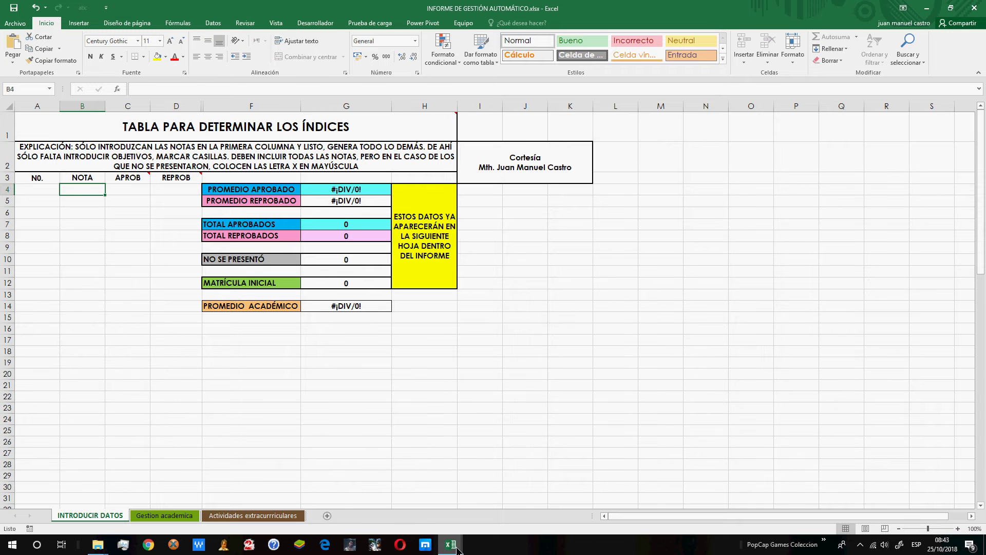
{"action": "key", "text": "alt+Tab"}
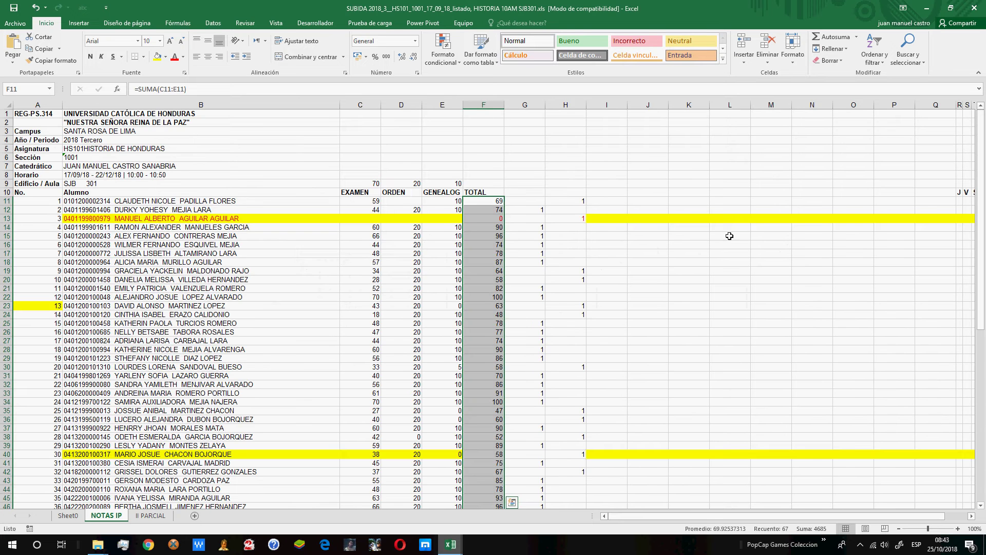
{"action": "right_click", "coordinate": [490, 203]}
{"action": "left_click", "coordinate": [518, 219]}
{"action": "key", "text": "alt+Tab"}
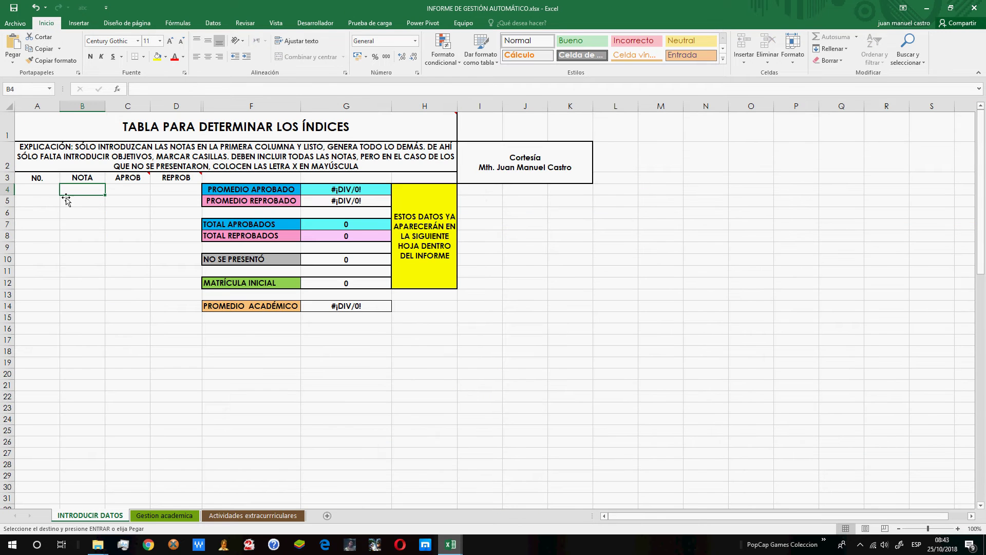
{"action": "left_click", "coordinate": [11, 63]}
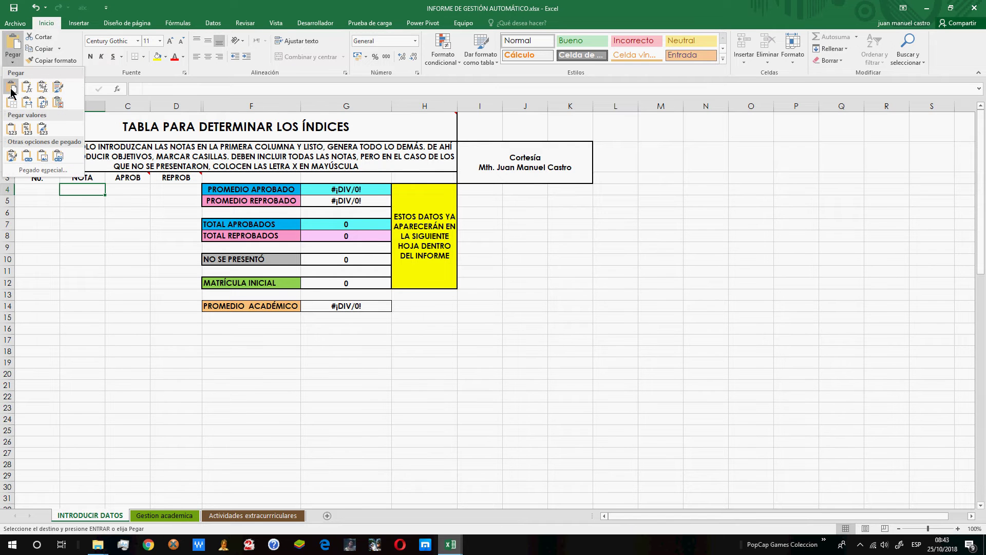
{"action": "left_click", "coordinate": [11, 130]}
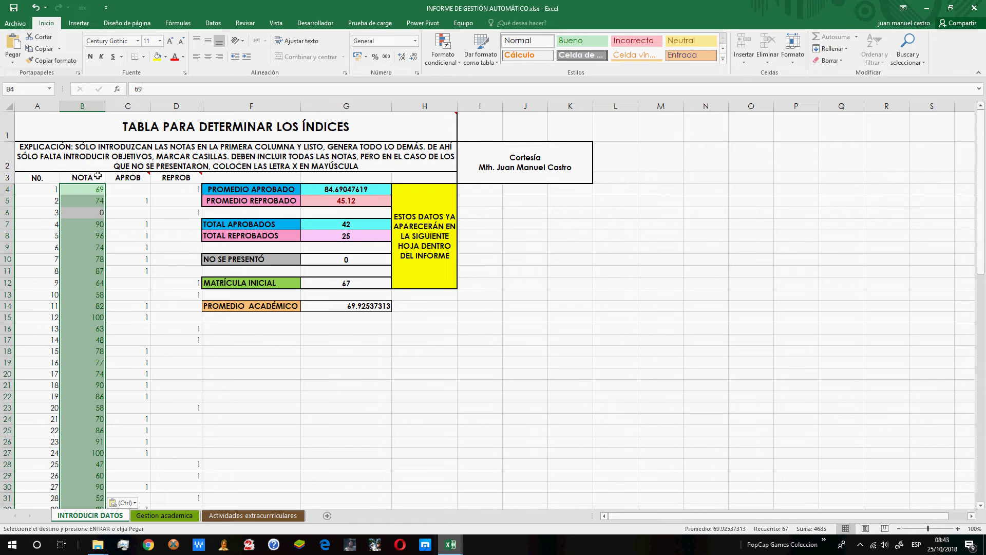
Inspect the summary cells for passed and failed averages, passed and failed totals, and NO SE PRESENTÓ.
{"action": "left_click", "coordinate": [325, 192]}
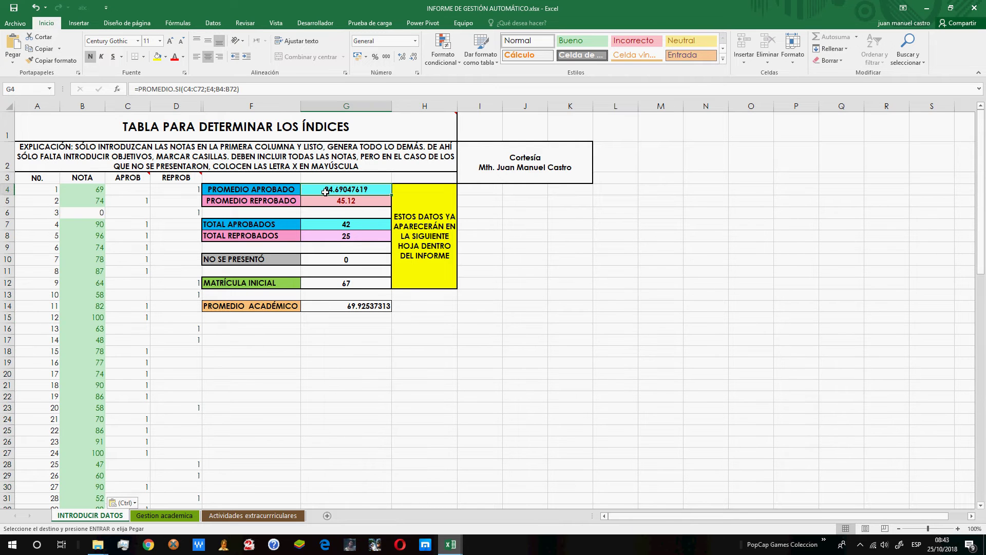
{"action": "left_click", "coordinate": [358, 205]}
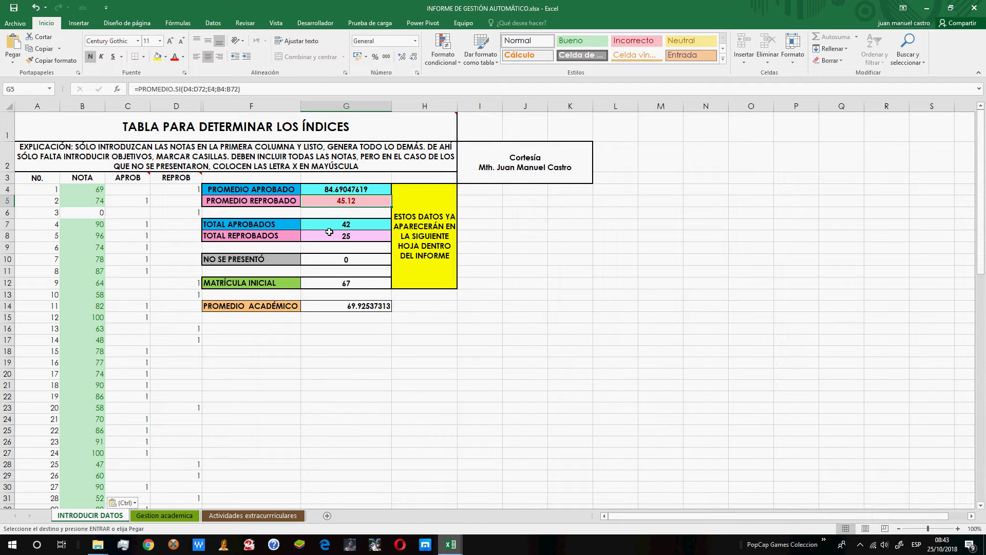
{"action": "left_click", "coordinate": [363, 228]}
{"action": "left_click", "coordinate": [358, 240]}
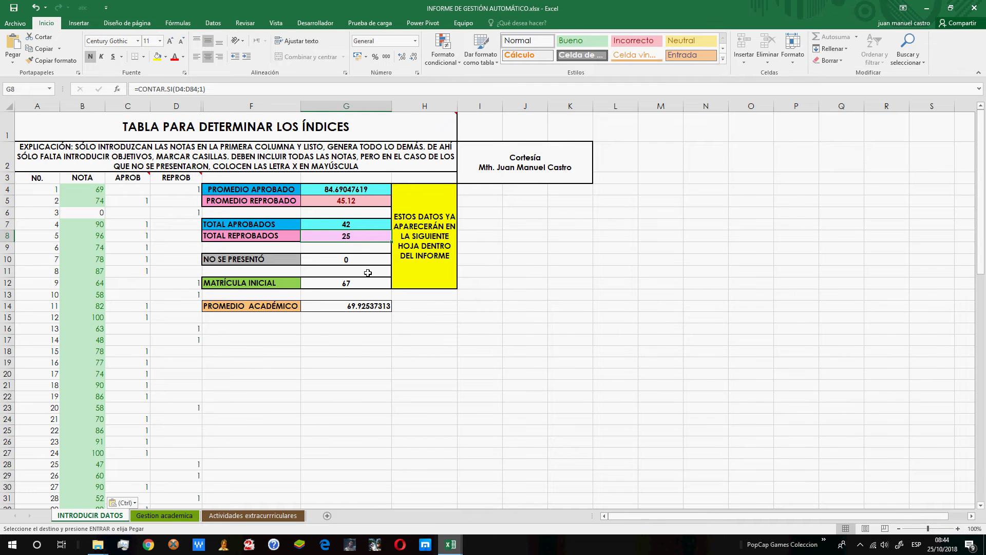
{"action": "left_click", "coordinate": [274, 262]}
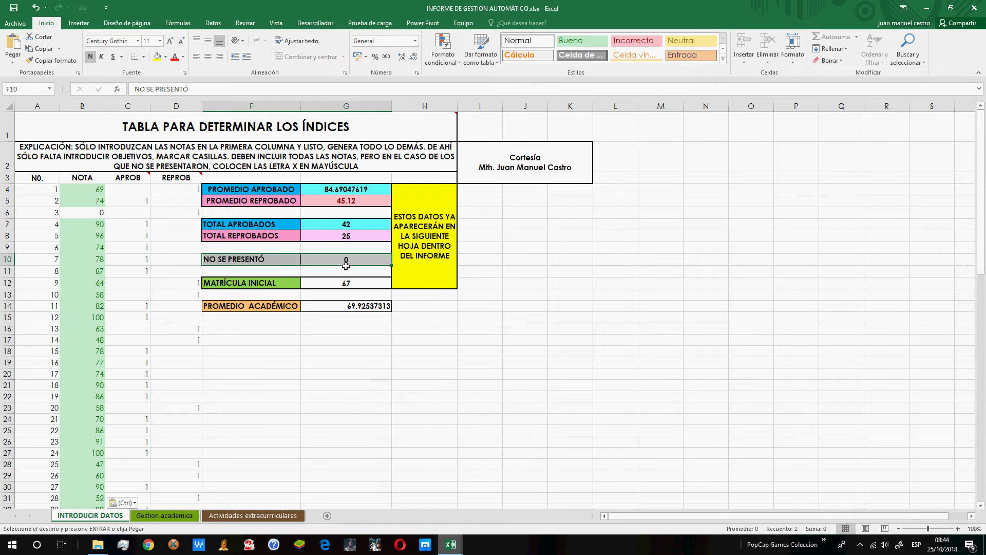
{"action": "left_click", "coordinate": [346, 259]}
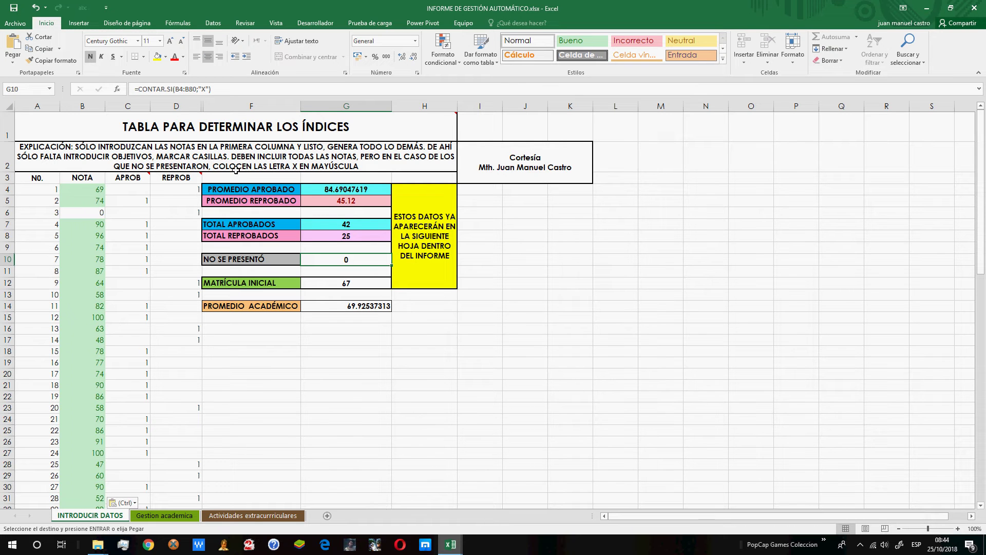
Replace the zero grades of students 3, 37 and 44 in the NOTA column with X.
{"action": "left_click", "coordinate": [82, 215]}
{"action": "type", "text": "X"}
{"action": "scroll", "coordinate": [95, 366], "scroll_direction": "down", "scroll_amount": 4}
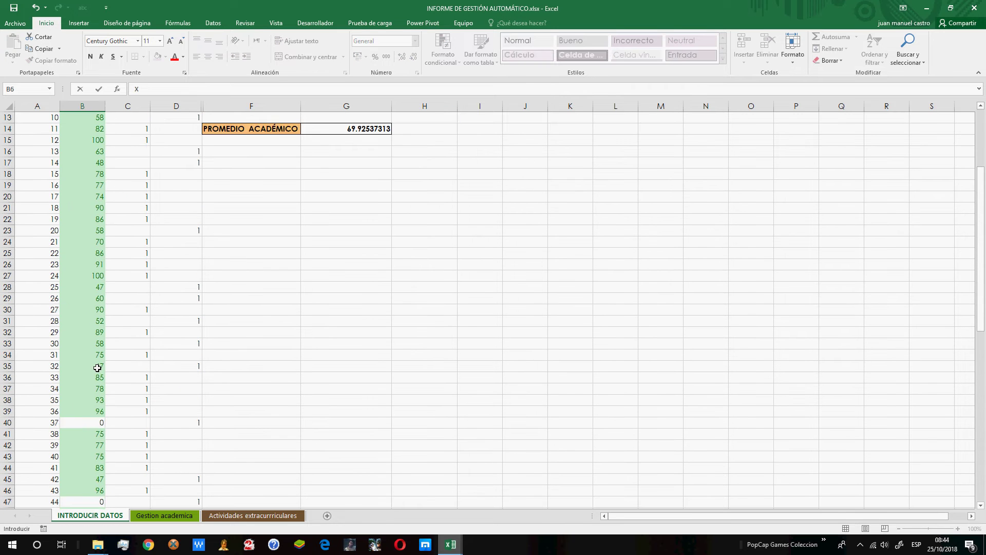
{"action": "scroll", "coordinate": [97, 367], "scroll_direction": "down", "scroll_amount": 2}
{"action": "left_click", "coordinate": [95, 356]}
{"action": "type", "text": "X"}
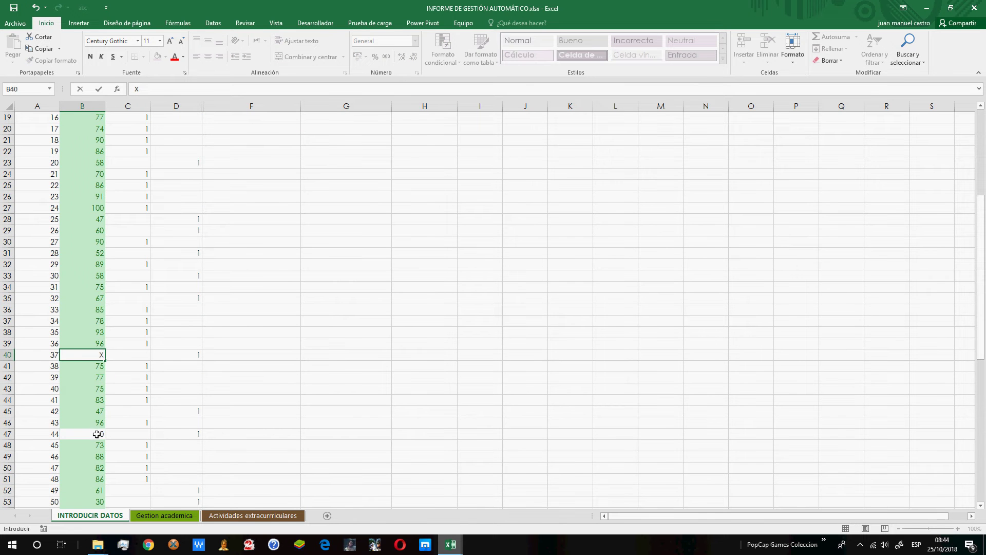
{"action": "left_click", "coordinate": [97, 433]}
{"action": "type", "text": "X"}
{"action": "left_click", "coordinate": [200, 331]}
Check the NO SE PRESENTÓ and MATRÍCULA INICIAL figures in the summary table.
{"action": "scroll", "coordinate": [205, 323], "scroll_direction": "up", "scroll_amount": 6}
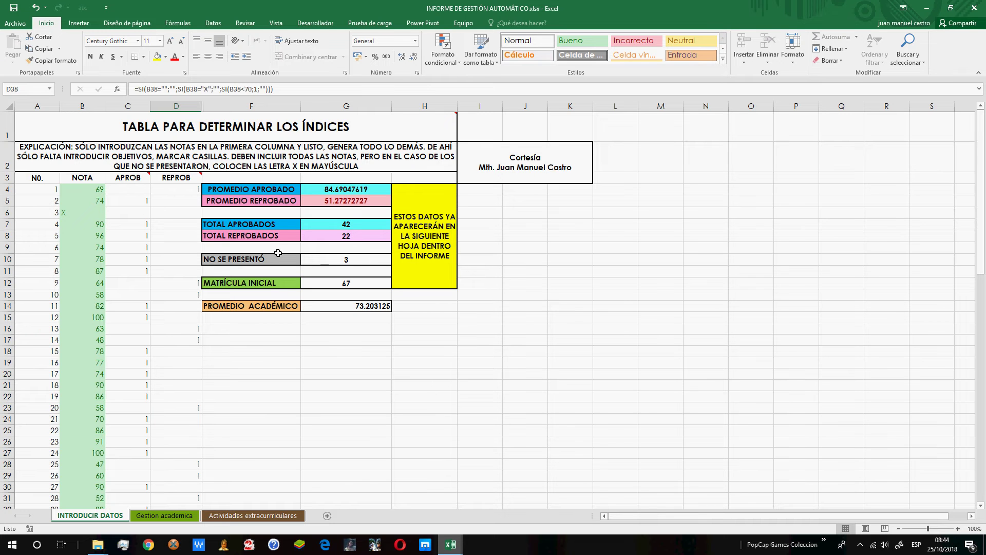
{"action": "left_click_drag", "start_coordinate": [358, 263], "coordinate": [344, 284]}
{"action": "left_click", "coordinate": [348, 261]}
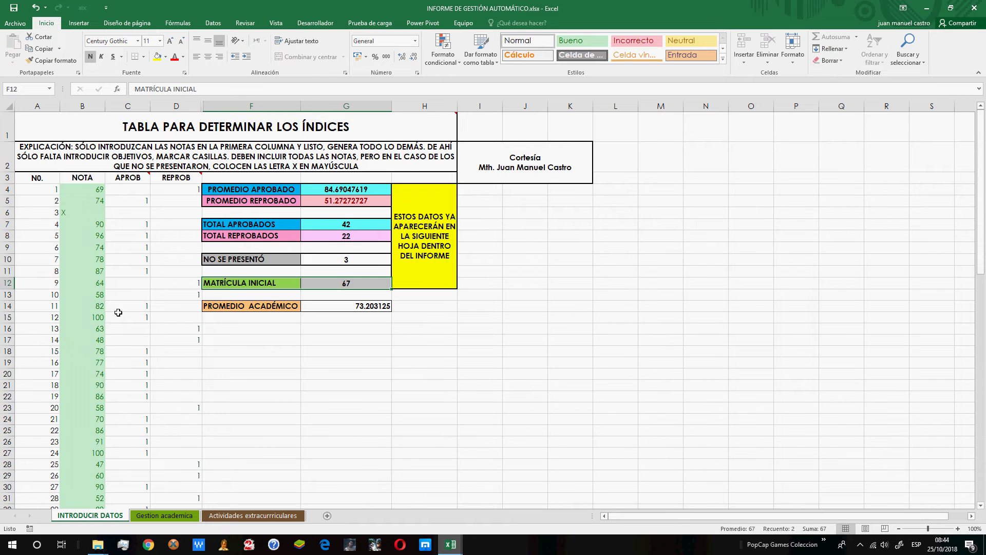
Enter a test grade of 50 in B71 below the last student and delete it again.
{"action": "scroll", "coordinate": [82, 301], "scroll_direction": "down", "scroll_amount": 18}
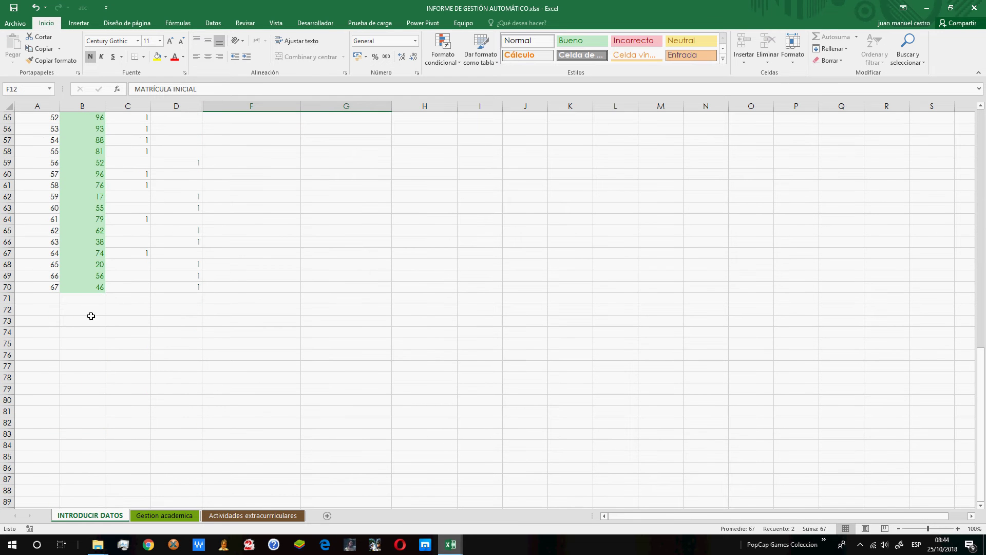
{"action": "left_click", "coordinate": [82, 300]}
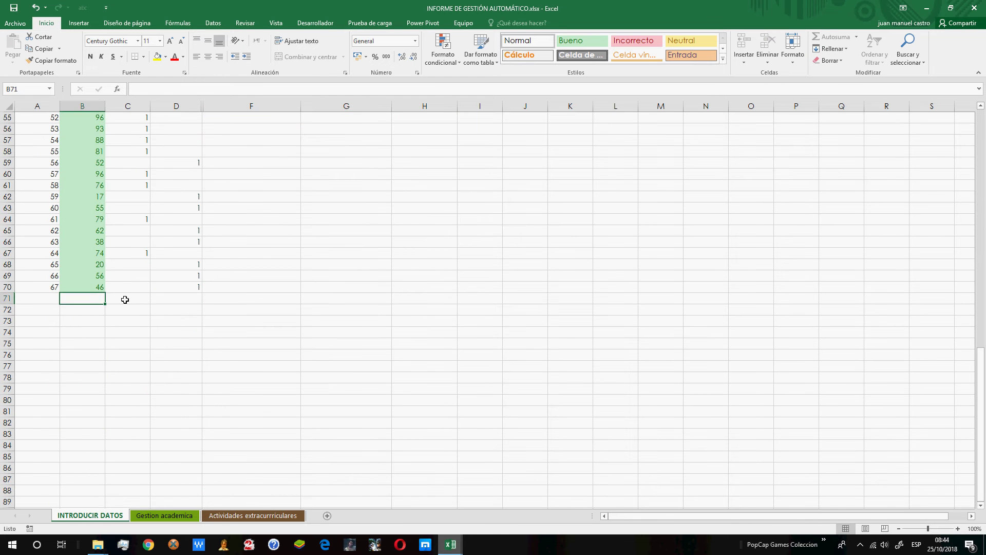
{"action": "type", "text": "50"}
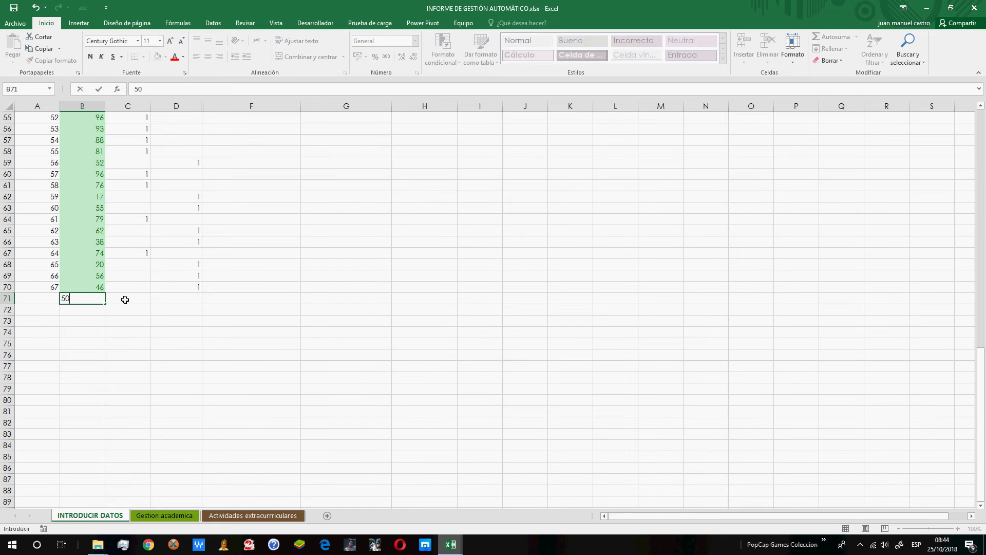
{"action": "key", "text": "Return"}
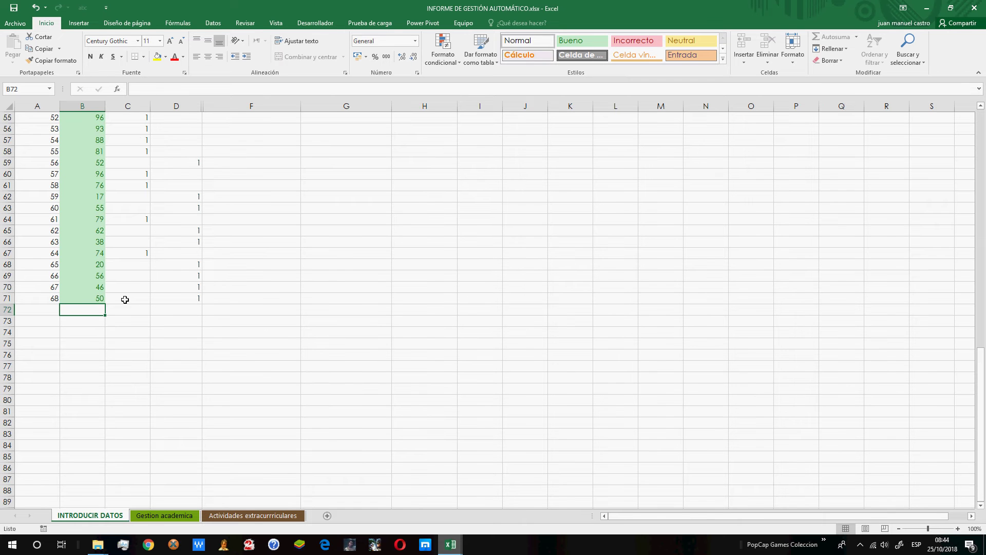
{"action": "key", "text": "Up"}
{"action": "key", "text": "Delete"}
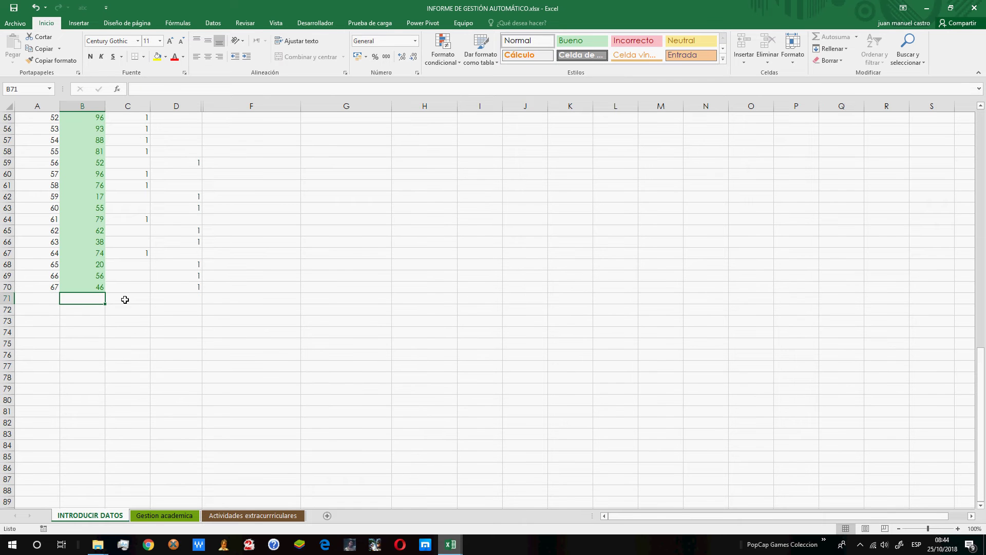
Inspect the MATRÍCULA INICIAL and PROMEDIO ACADÉMICO formulas and the X grade of student 3.
{"action": "scroll", "coordinate": [125, 299], "scroll_direction": "up", "scroll_amount": 18}
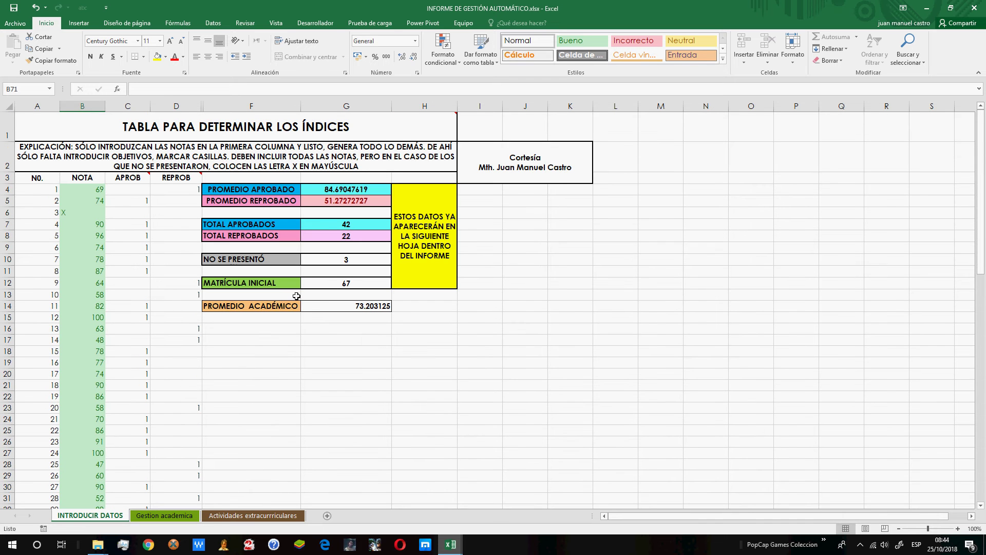
{"action": "left_click", "coordinate": [335, 287]}
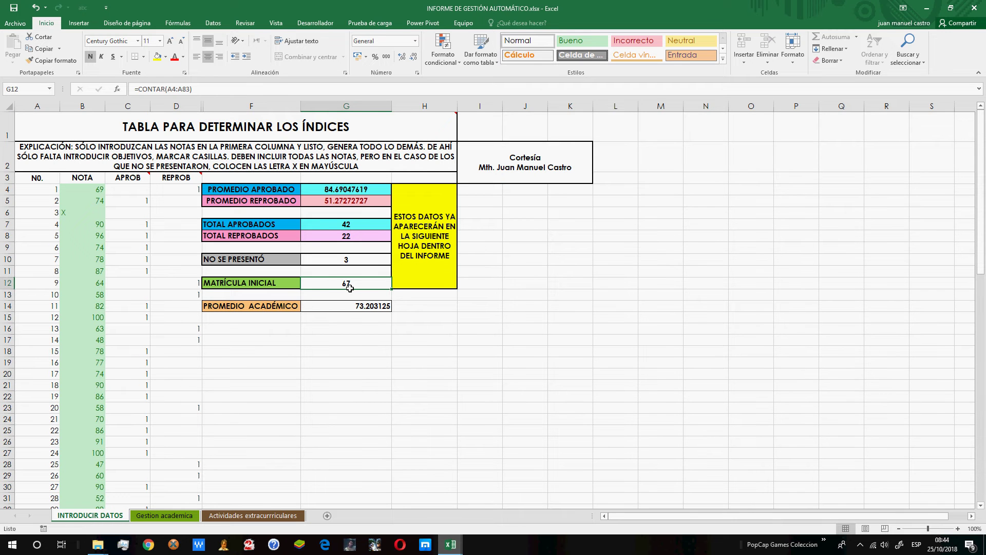
{"action": "left_click", "coordinate": [87, 215]}
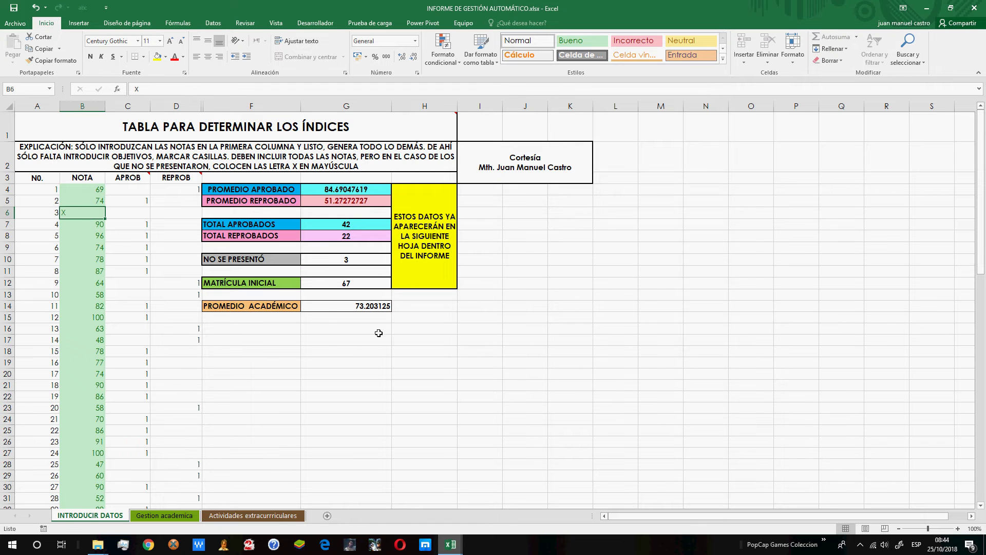
{"action": "left_click", "coordinate": [259, 311]}
{"action": "left_click", "coordinate": [348, 312]}
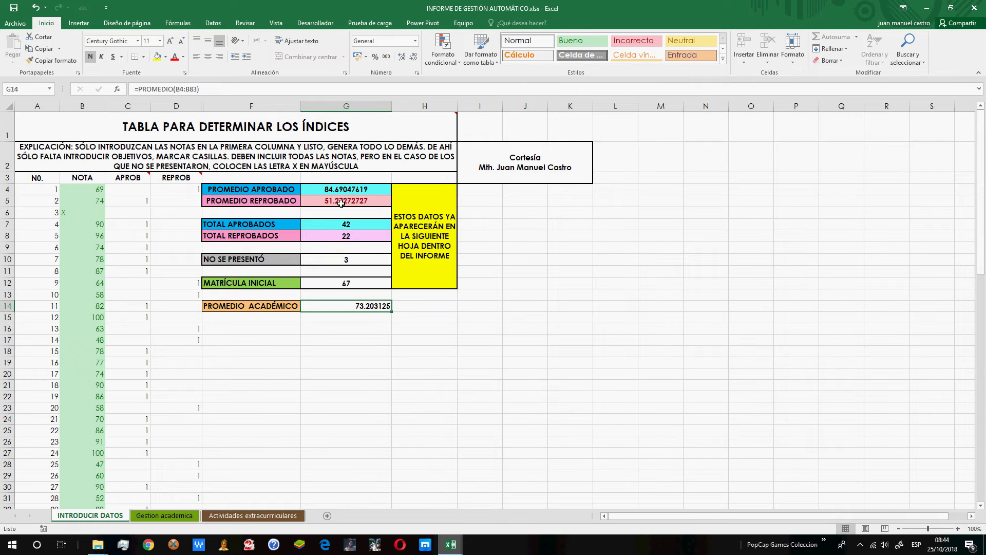
Examine the indicator cells linked from INTRODUCIR DATOS on the Gestion academica sheet, from Aprobados to Promedio de aprobados.
{"action": "left_click", "coordinate": [155, 516]}
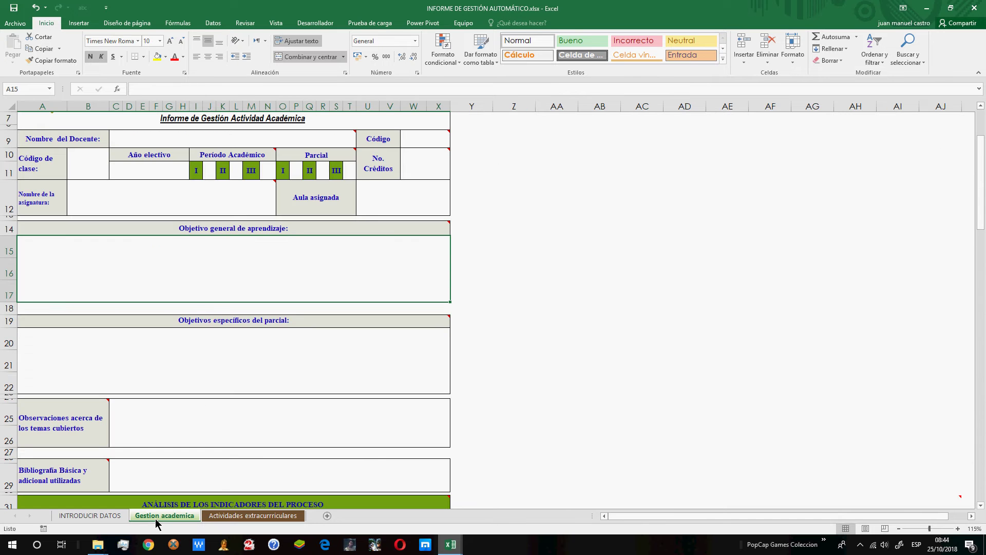
{"action": "scroll", "coordinate": [137, 350], "scroll_direction": "down", "scroll_amount": 6}
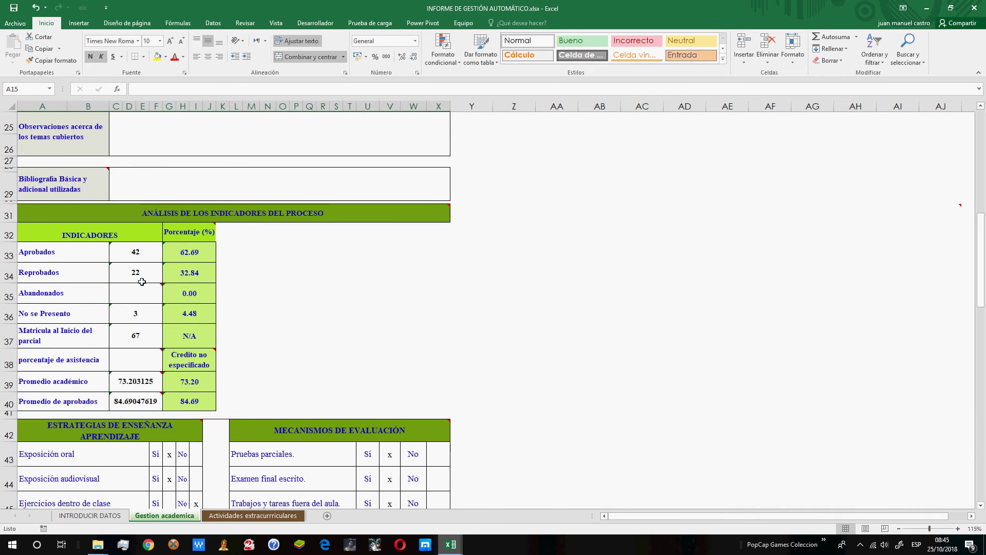
{"action": "left_click", "coordinate": [136, 256]}
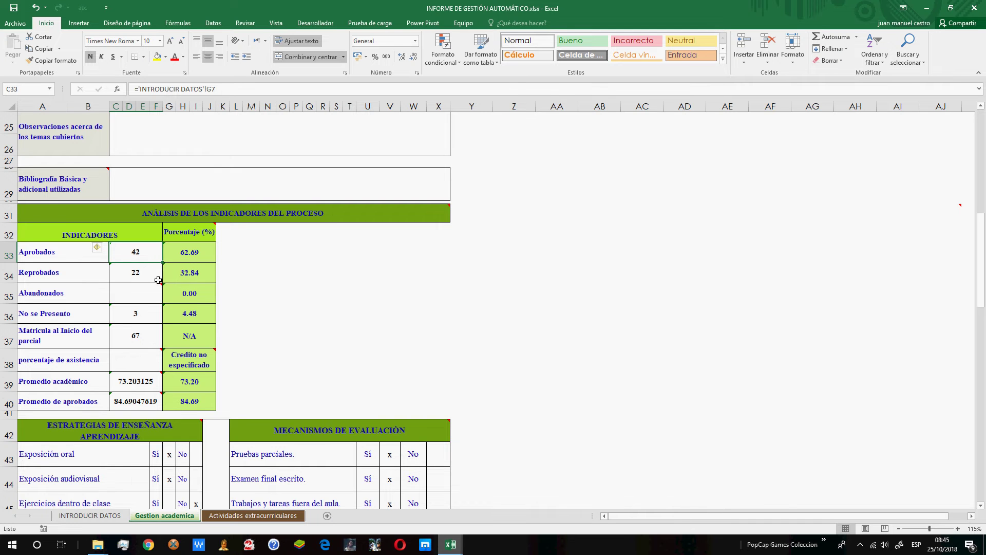
{"action": "left_click", "coordinate": [129, 316]}
{"action": "left_click", "coordinate": [149, 345]}
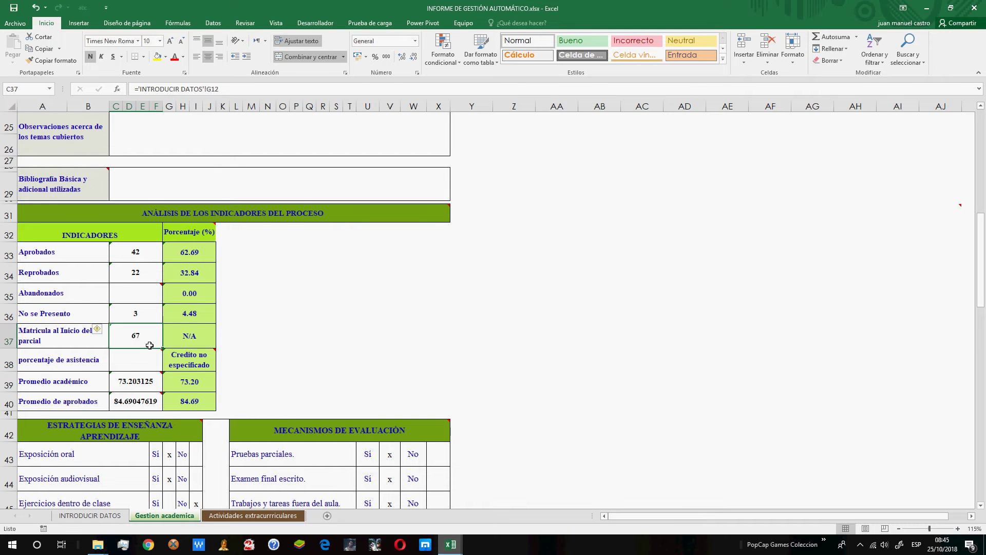
{"action": "left_click", "coordinate": [147, 387]}
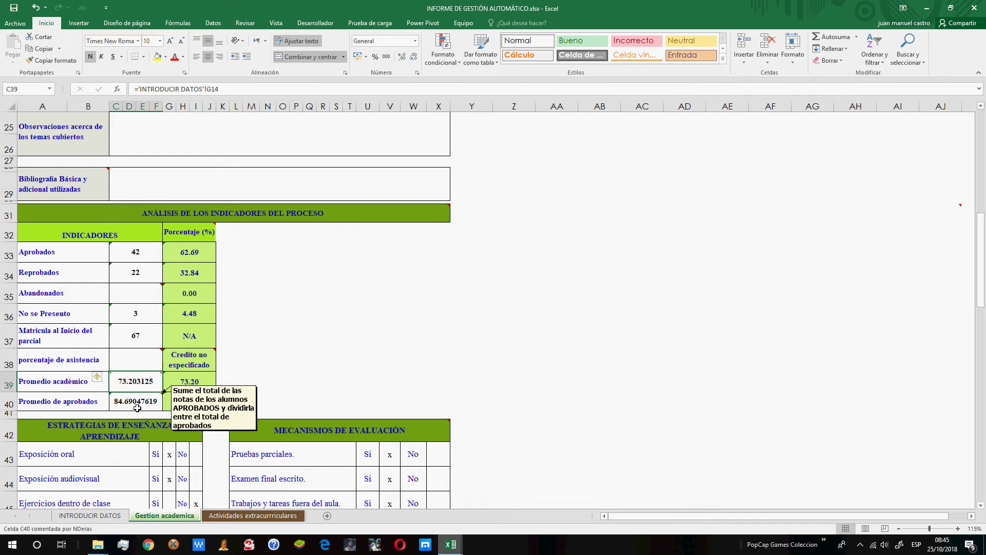
{"action": "left_click", "coordinate": [137, 408]}
{"action": "scroll", "coordinate": [278, 362], "scroll_direction": "up", "scroll_amount": 2}
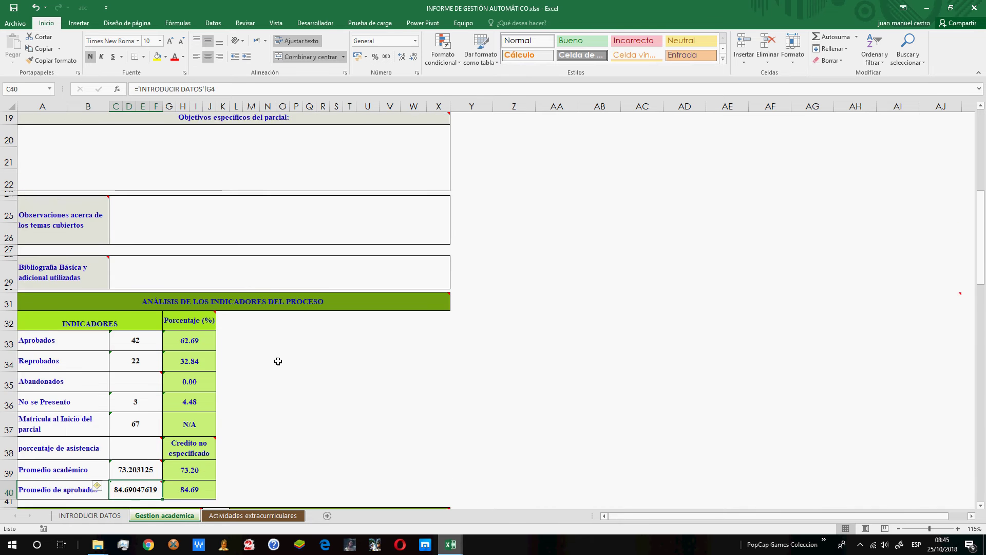
Review the Gestion academica sheet from the indicators through teaching strategies, evaluation mechanisms, situational analysis and improvement actions to the signature area.
{"action": "scroll", "coordinate": [278, 361], "scroll_direction": "up", "scroll_amount": 3}
{"action": "scroll", "coordinate": [279, 361], "scroll_direction": "down", "scroll_amount": 5}
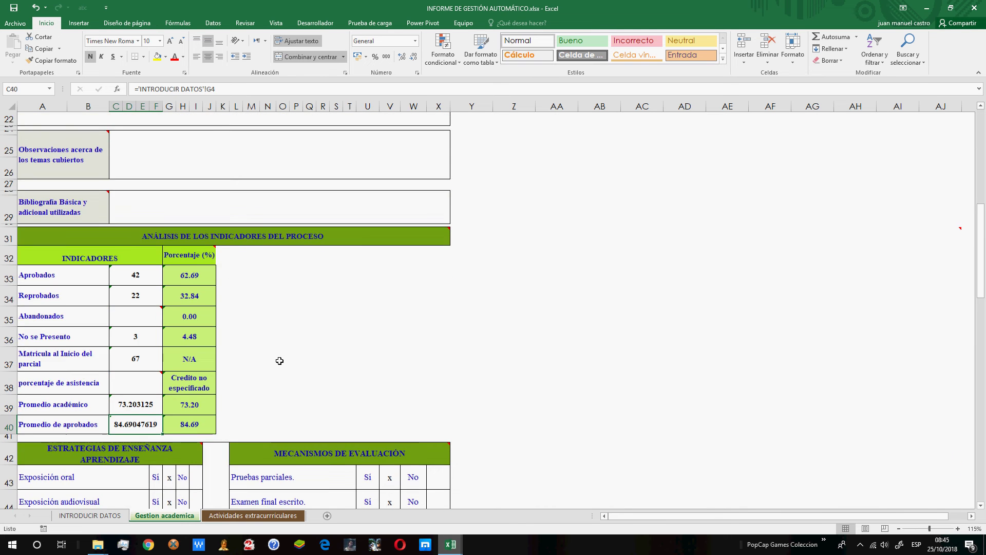
{"action": "scroll", "coordinate": [280, 361], "scroll_direction": "up", "scroll_amount": 7}
{"action": "scroll", "coordinate": [278, 360], "scroll_direction": "down", "scroll_amount": 13}
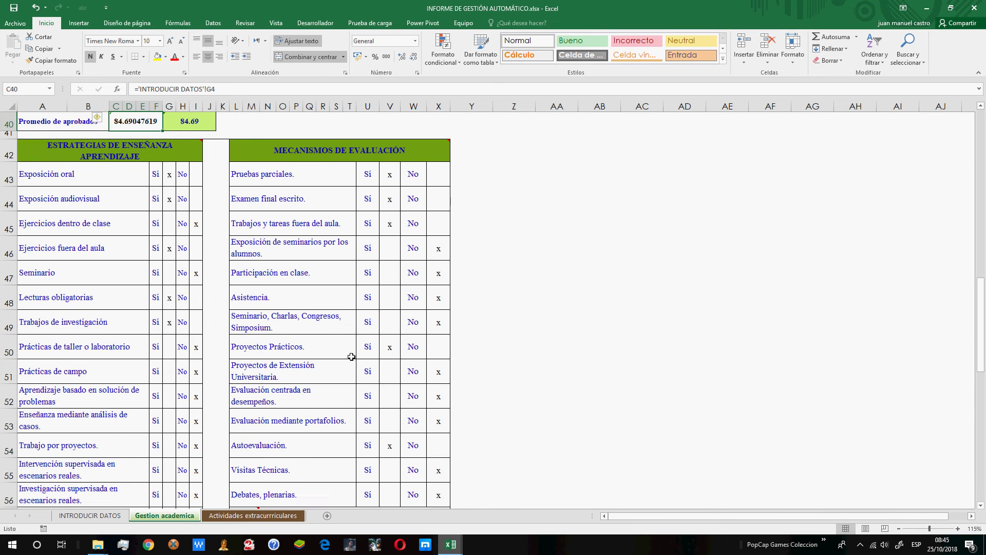
{"action": "scroll", "coordinate": [196, 329], "scroll_direction": "down", "scroll_amount": 4}
{"action": "scroll", "coordinate": [248, 282], "scroll_direction": "down", "scroll_amount": 1}
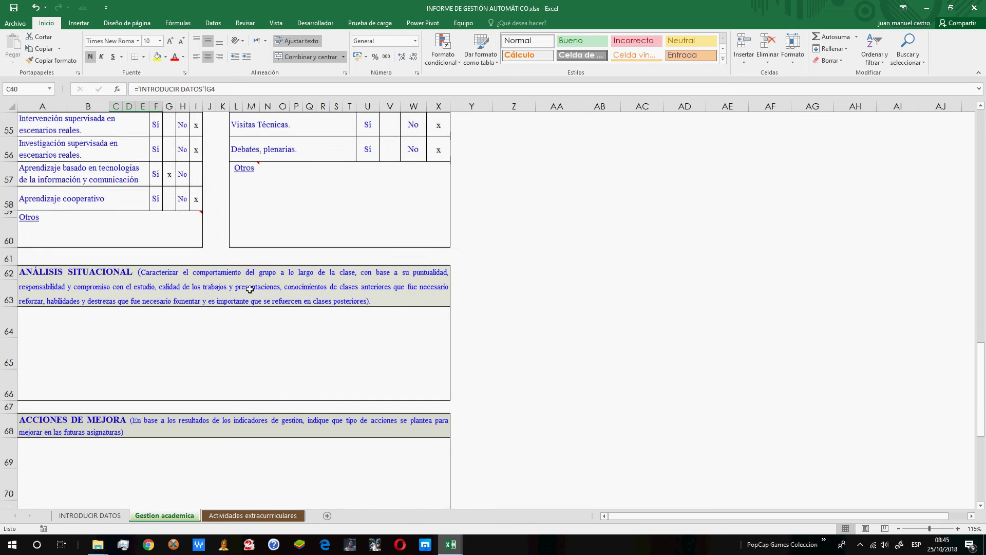
{"action": "scroll", "coordinate": [192, 281], "scroll_direction": "down", "scroll_amount": 3}
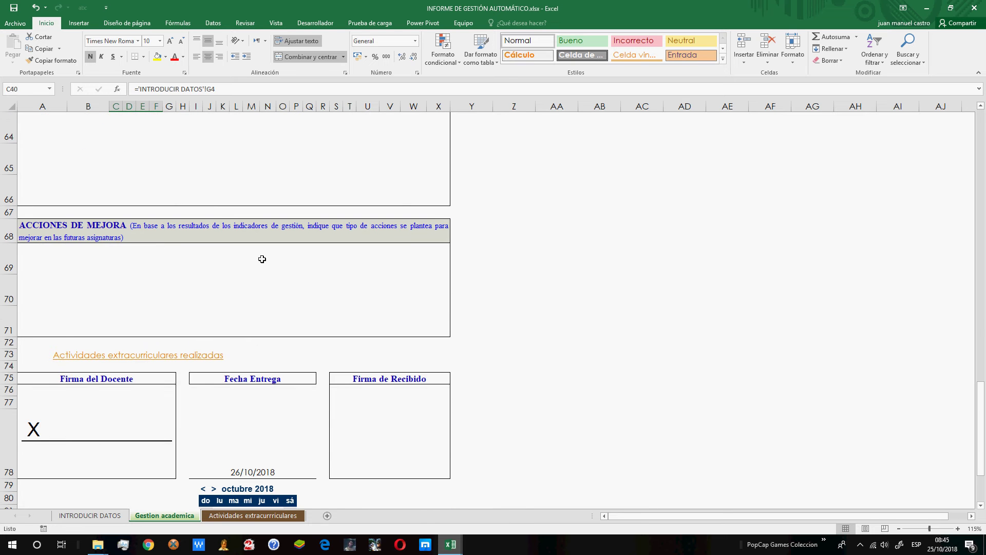
{"action": "scroll", "coordinate": [262, 298], "scroll_direction": "down", "scroll_amount": 3}
{"action": "scroll", "coordinate": [309, 253], "scroll_direction": "up", "scroll_amount": 1}
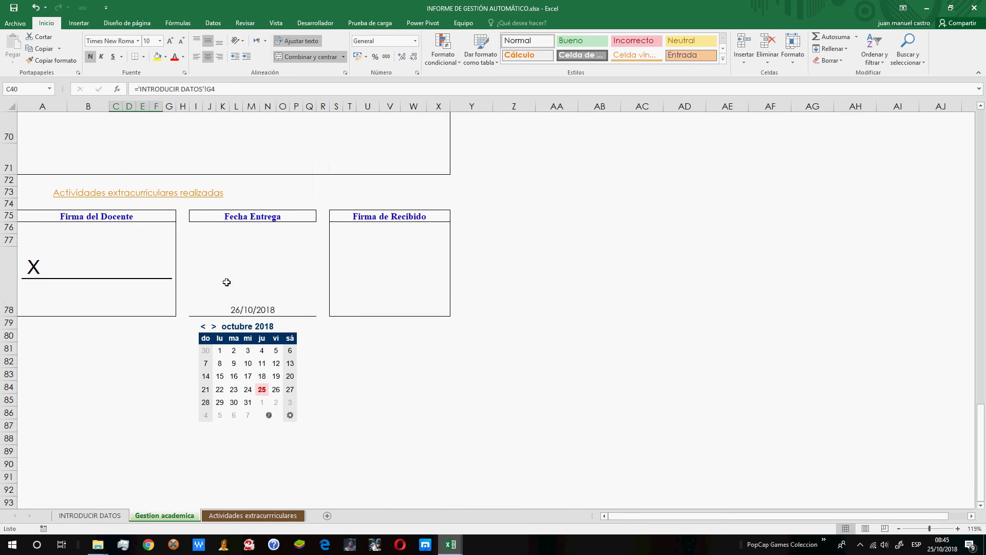
Clear the Fecha Entrega date and set it to 26/10/2018 from the calendar below the box.
{"action": "left_click", "coordinate": [247, 282]}
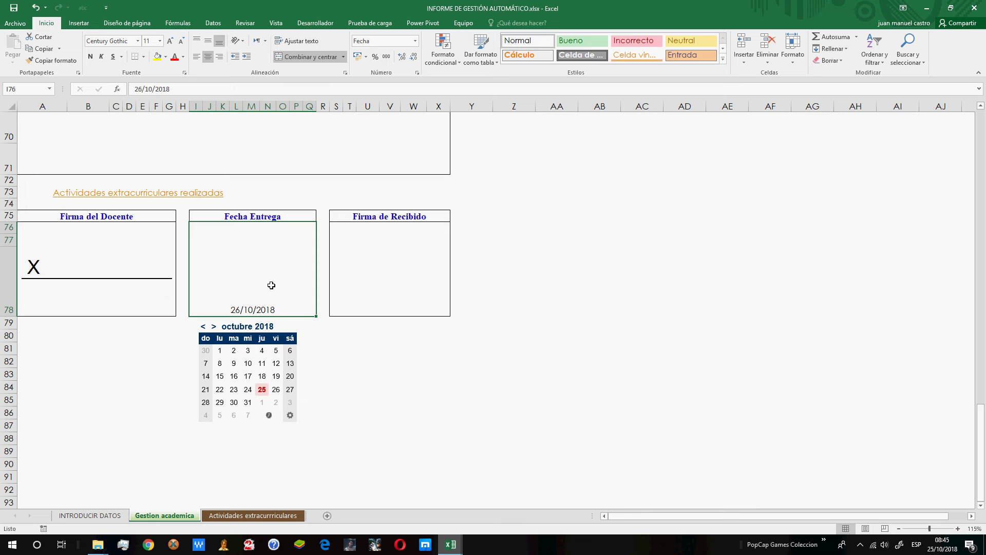
{"action": "key", "text": "Delete"}
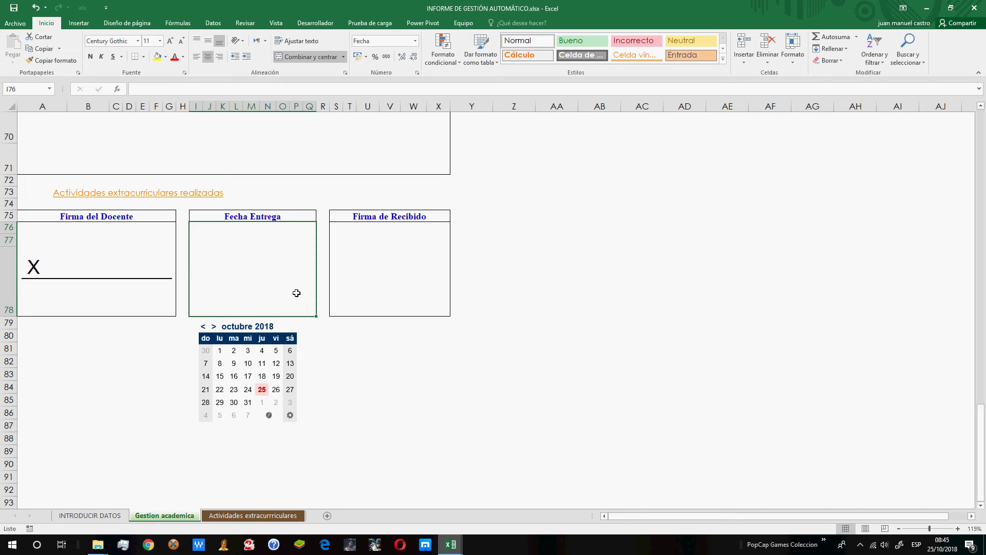
{"action": "left_click", "coordinate": [278, 393]}
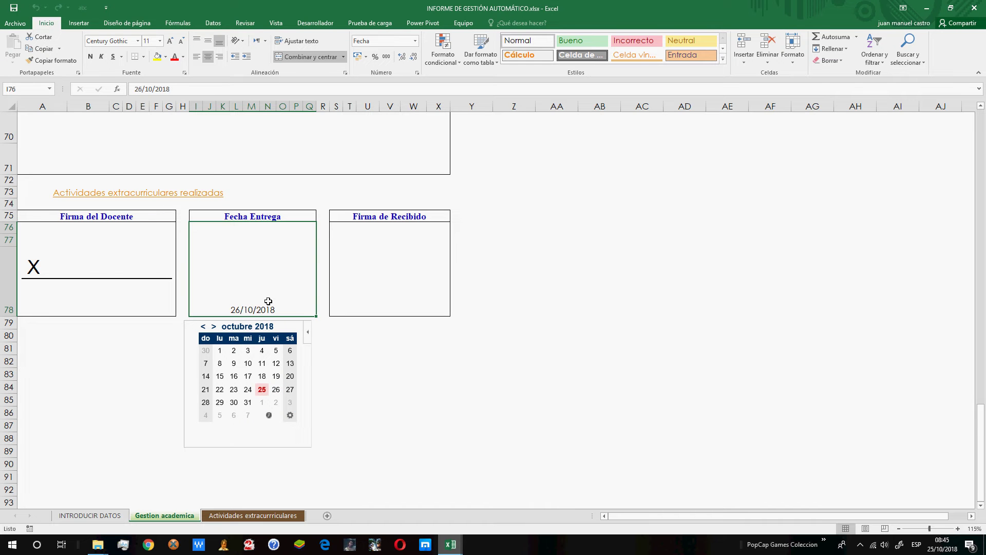
Select the Firma del Docente signature line and look over the unfilled report sections above it.
{"action": "left_click", "coordinate": [62, 272]}
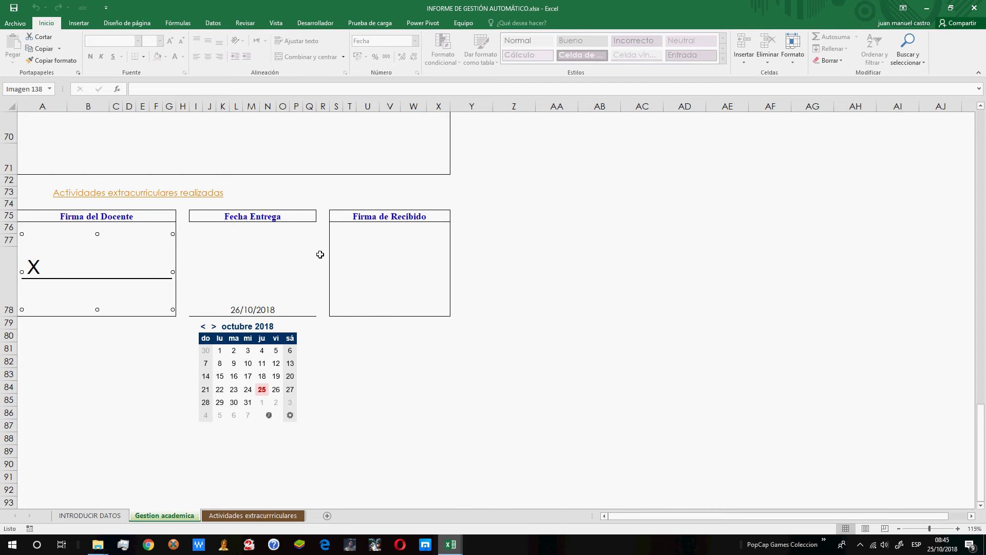
{"action": "scroll", "coordinate": [314, 254], "scroll_direction": "up", "scroll_amount": 7}
{"action": "scroll", "coordinate": [314, 255], "scroll_direction": "up", "scroll_amount": 16}
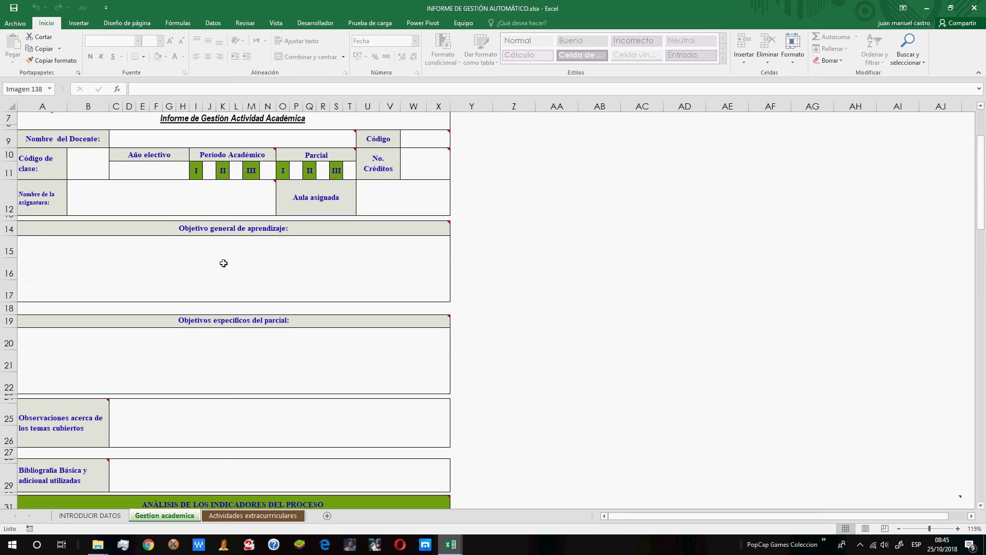
{"action": "scroll", "coordinate": [224, 263], "scroll_direction": "down", "scroll_amount": 8}
{"action": "scroll", "coordinate": [224, 263], "scroll_direction": "down", "scroll_amount": 15}
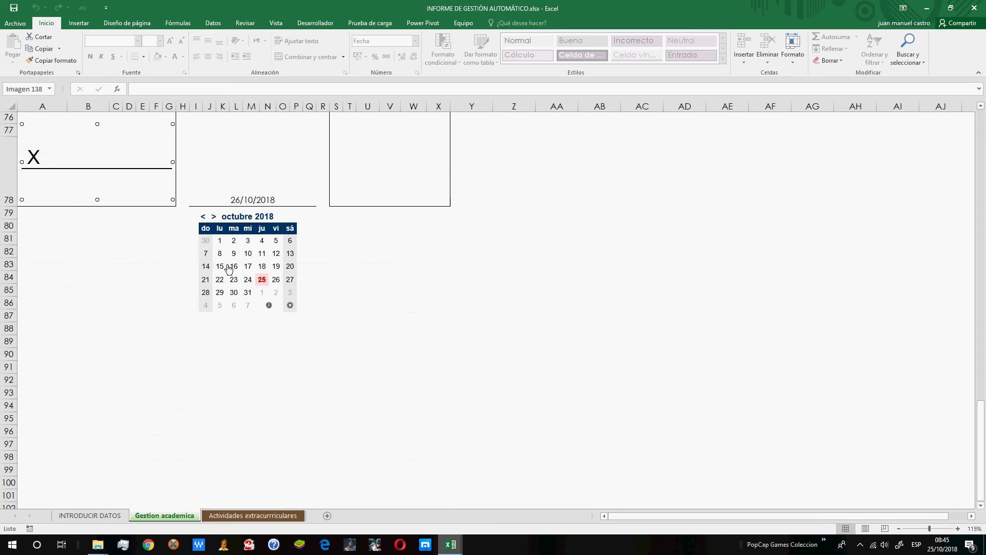
{"action": "scroll", "coordinate": [220, 264], "scroll_direction": "up", "scroll_amount": 1}
Switch to File Explorer, open the signature PNG in the 16. Informes de Gestión folder and copy the image.
{"action": "key", "text": "alt+Tab"}
{"action": "key", "text": "alt+Tab"}
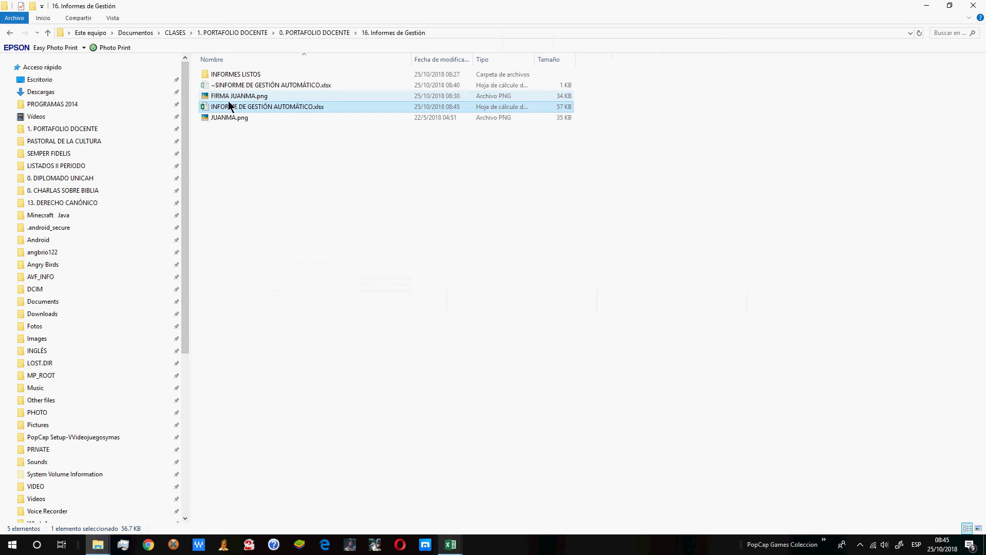
{"action": "left_click", "coordinate": [228, 98]}
{"action": "key", "text": "Return"}
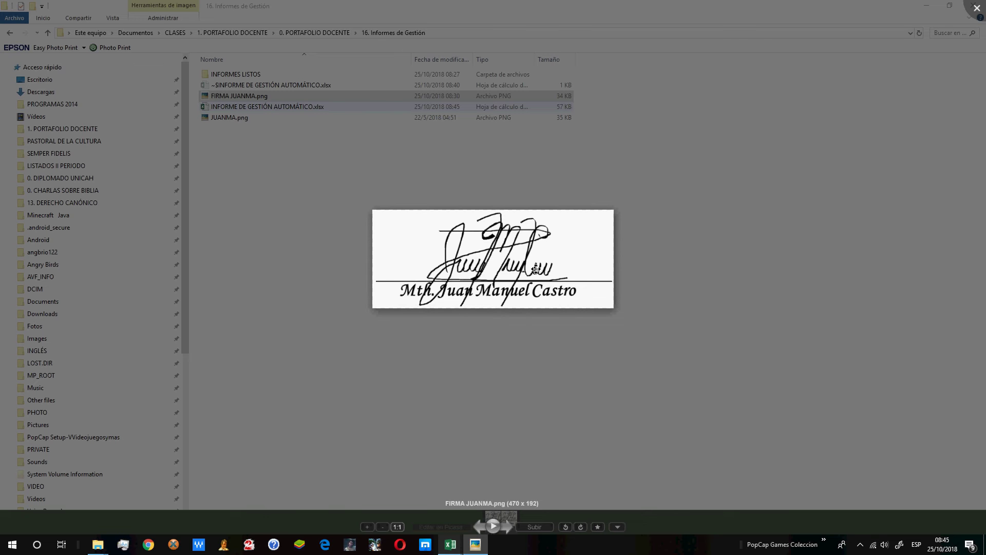
{"action": "left_click", "coordinate": [687, 215]}
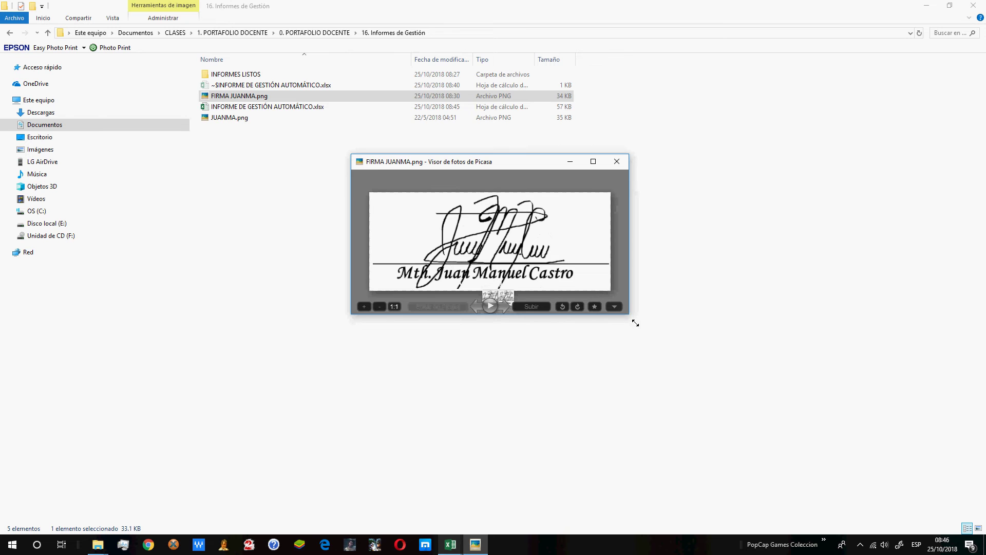
{"action": "left_click_drag", "start_coordinate": [634, 319], "coordinate": [651, 353]}
{"action": "right_click", "coordinate": [419, 256]}
{"action": "left_click", "coordinate": [491, 263]}
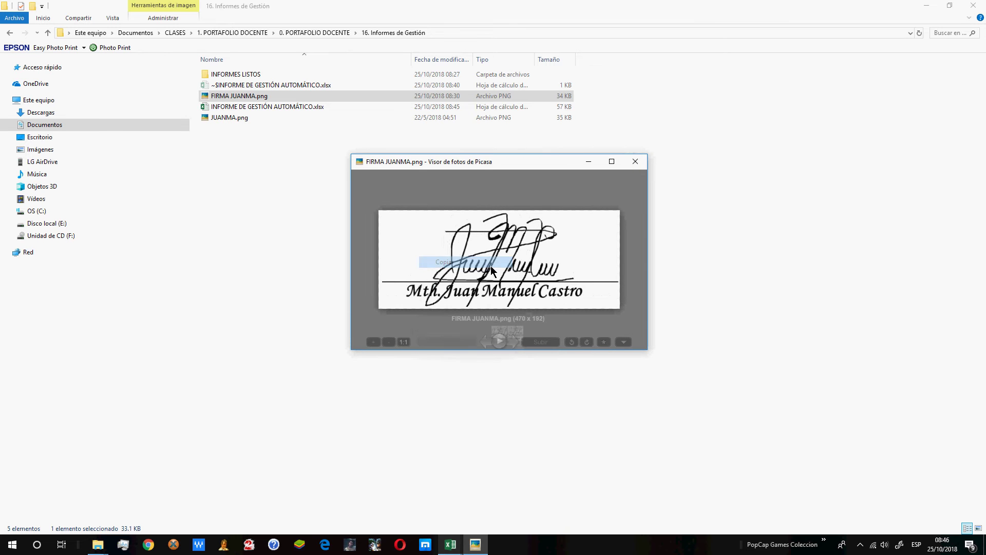
{"action": "key", "text": "Escape"}
Return to Excel, try placing the copied signature image at reduced size over the Firma de Recibido box, and delete it.
{"action": "key", "text": "alt+Tab"}
{"action": "key", "text": "alt+Tab"}
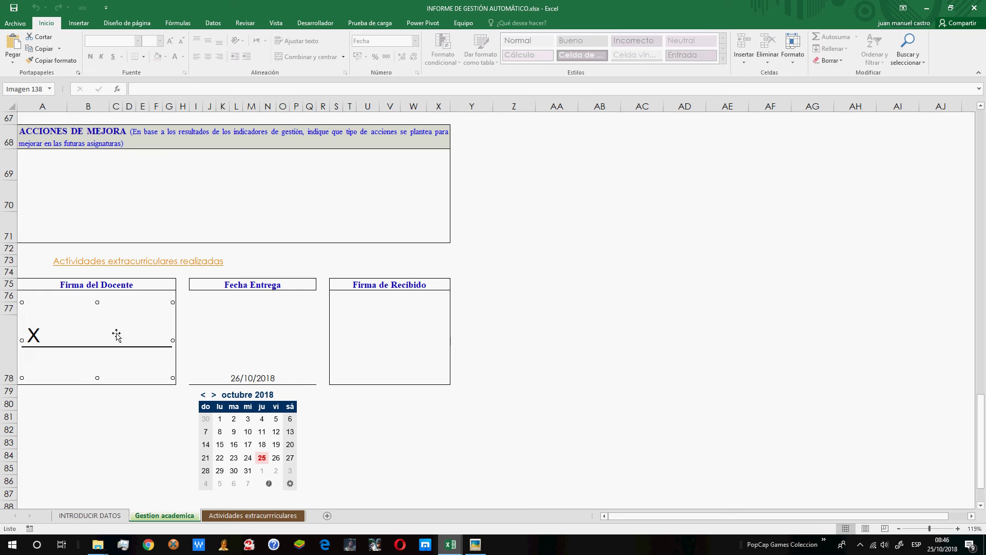
{"action": "key", "text": "ctrl+v"}
{"action": "mouse_move", "coordinate": [229, 325]}
{"action": "left_mouse_down"}
{"action": "mouse_move", "coordinate": [388, 285]}
{"action": "mouse_move", "coordinate": [369, 254]}
{"action": "mouse_move", "coordinate": [321, 245]}
{"action": "left_mouse_up"}
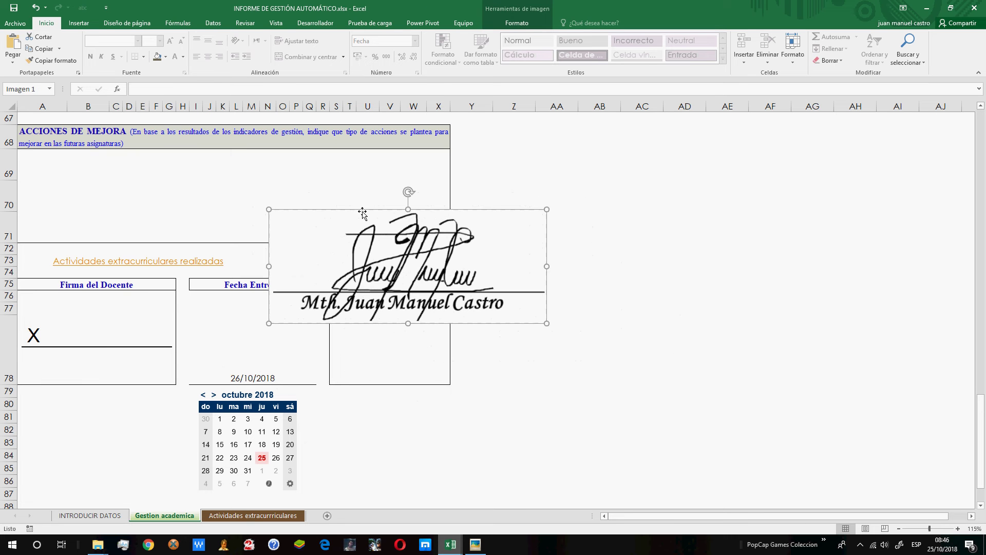
{"action": "mouse_move", "coordinate": [546, 209]}
{"action": "left_mouse_down"}
{"action": "mouse_move", "coordinate": [529, 232]}
{"action": "mouse_move", "coordinate": [450, 274]}
{"action": "mouse_move", "coordinate": [418, 260]}
{"action": "mouse_move", "coordinate": [339, 342]}
{"action": "mouse_move", "coordinate": [424, 328]}
{"action": "mouse_move", "coordinate": [293, 337]}
{"action": "mouse_move", "coordinate": [451, 335]}
{"action": "left_mouse_up"}
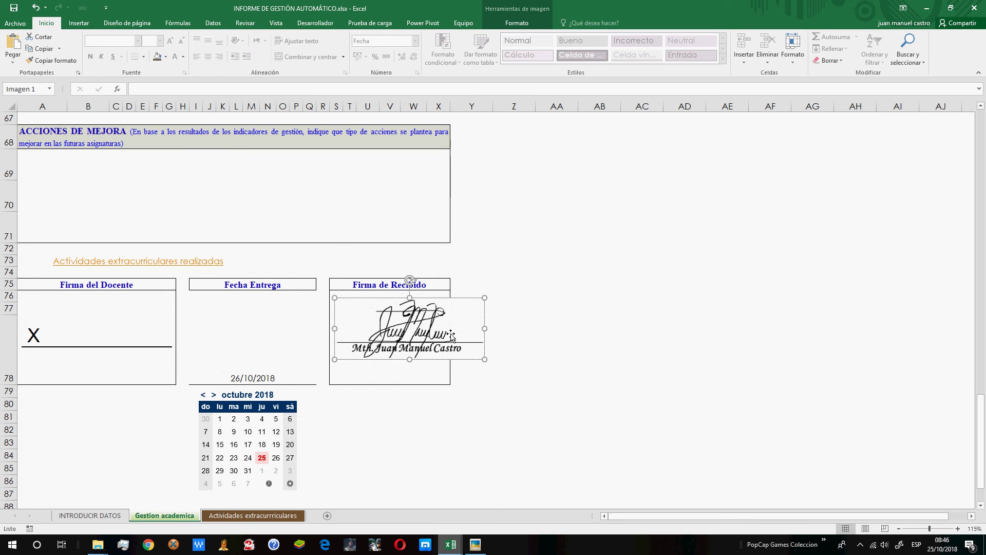
{"action": "key", "text": "Delete"}
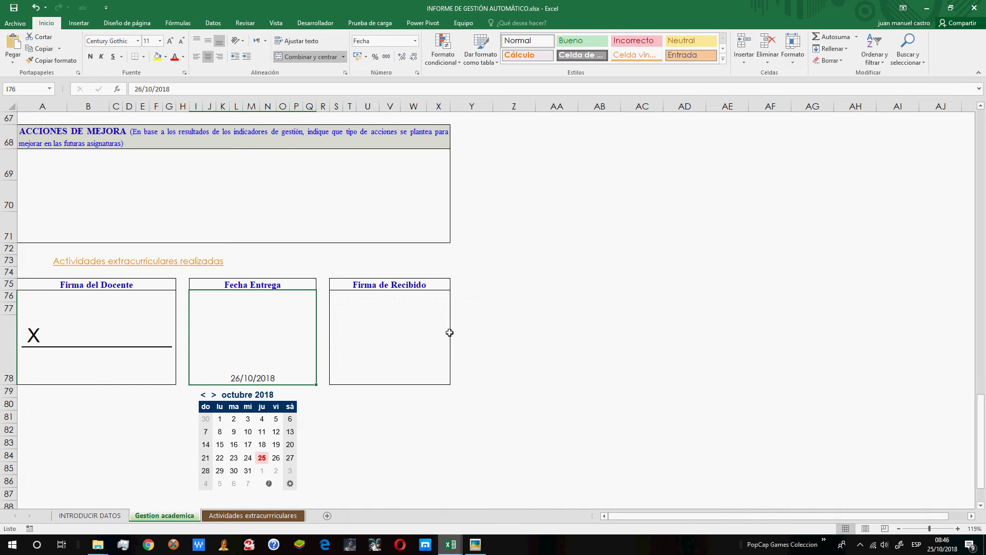
Open the signing dialog of the Firma del Docente signature line and load the signature image from a file.
{"action": "left_click", "coordinate": [79, 341]}
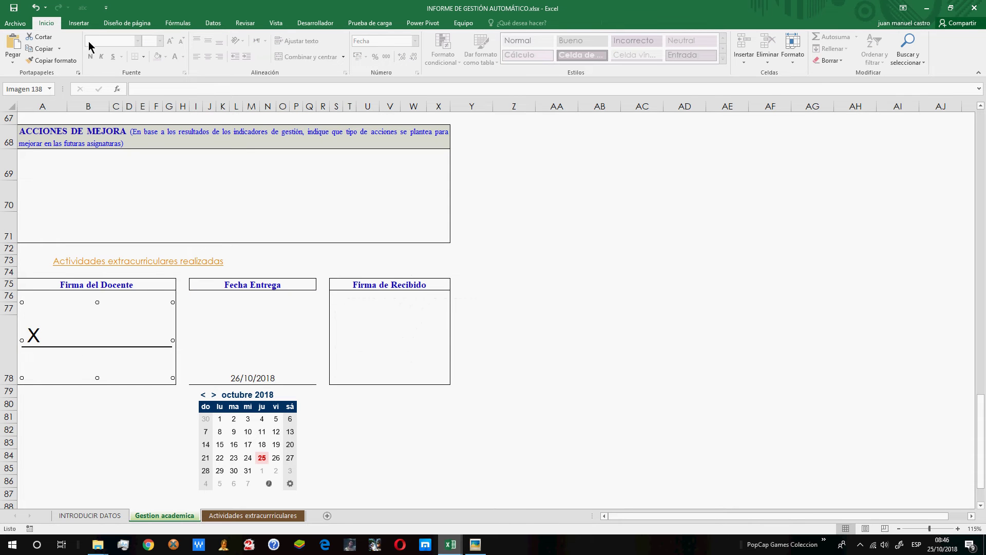
{"action": "left_click", "coordinate": [91, 26]}
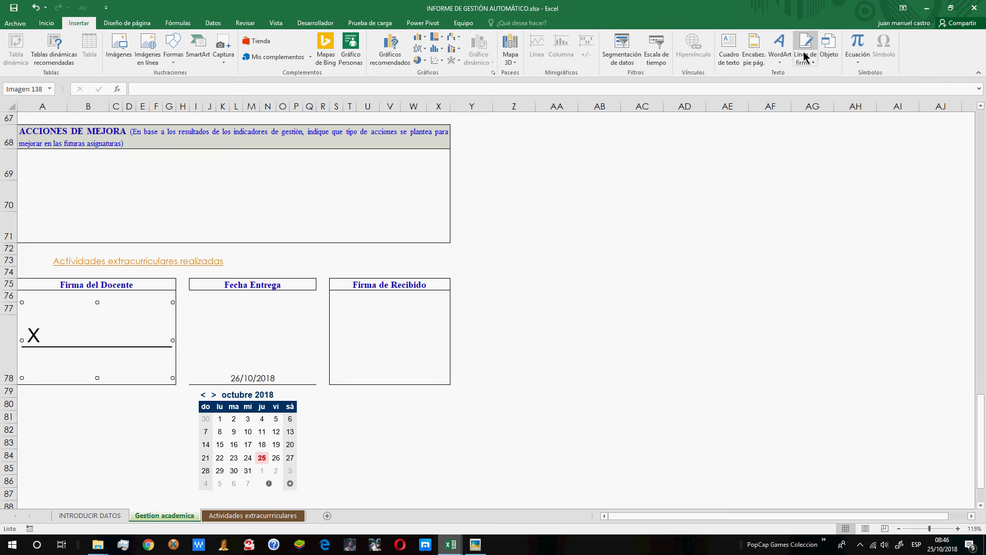
{"action": "double_click", "coordinate": [95, 339]}
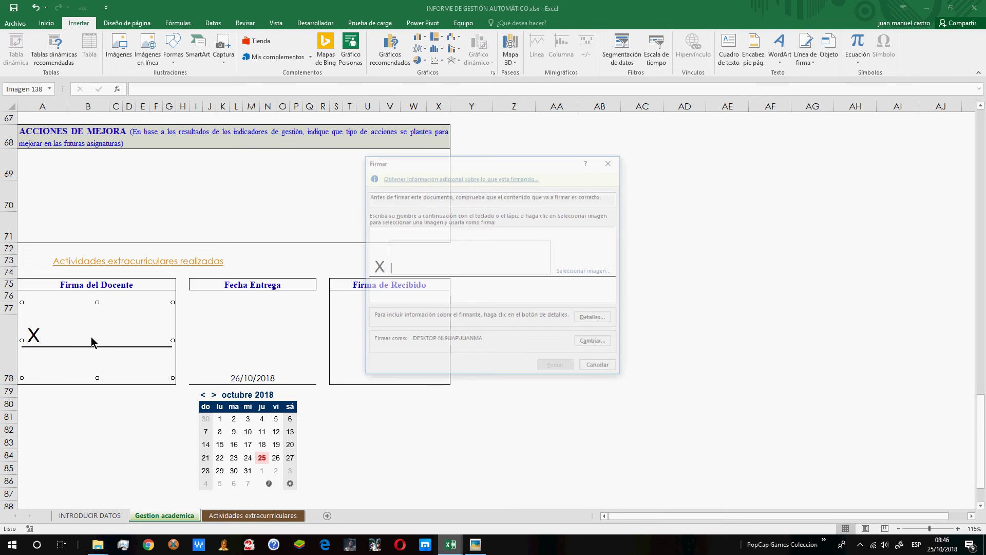
{"action": "left_click", "coordinate": [591, 278]}
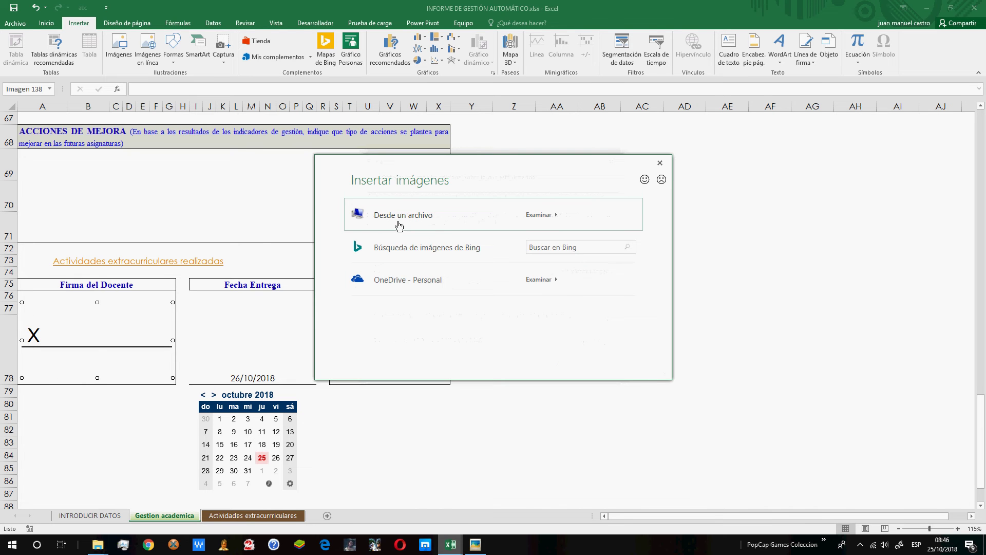
{"action": "left_click", "coordinate": [400, 226]}
{"action": "left_click", "coordinate": [546, 270]}
{"action": "left_click", "coordinate": [764, 430]}
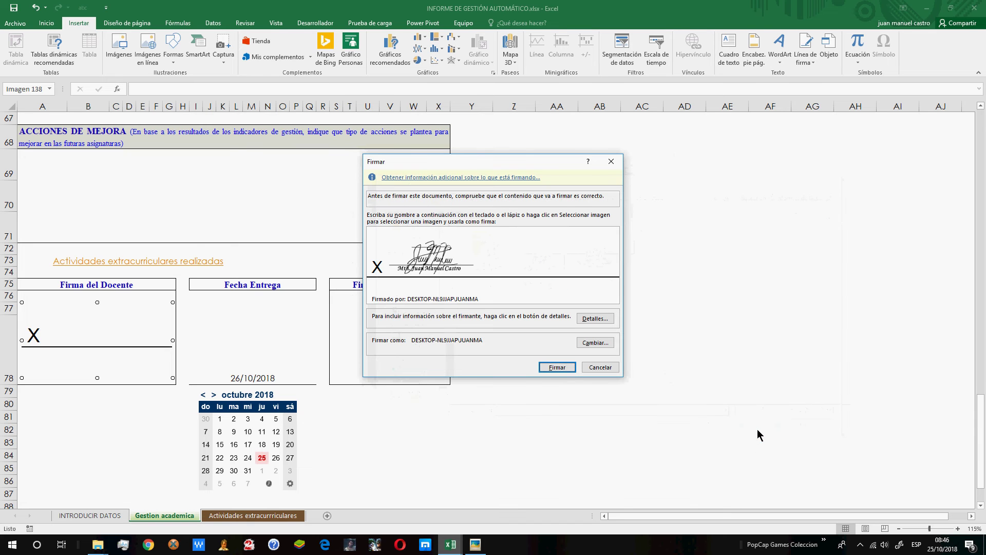
Sign the document with the loaded signature image, accepting the unverified certificate.
{"action": "left_click", "coordinate": [550, 367]}
{"action": "left_click", "coordinate": [563, 370]}
{"action": "left_click", "coordinate": [558, 368]}
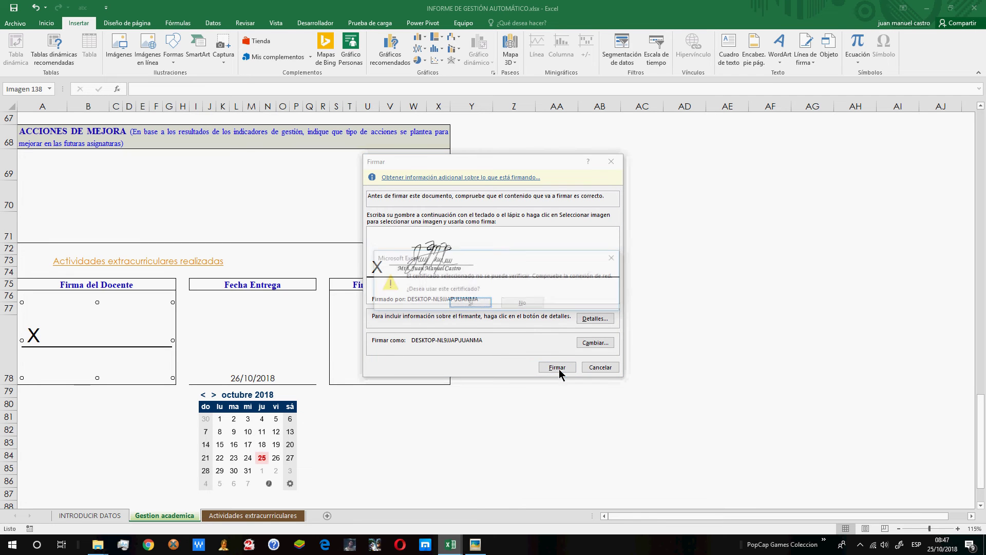
{"action": "left_click", "coordinate": [467, 304]}
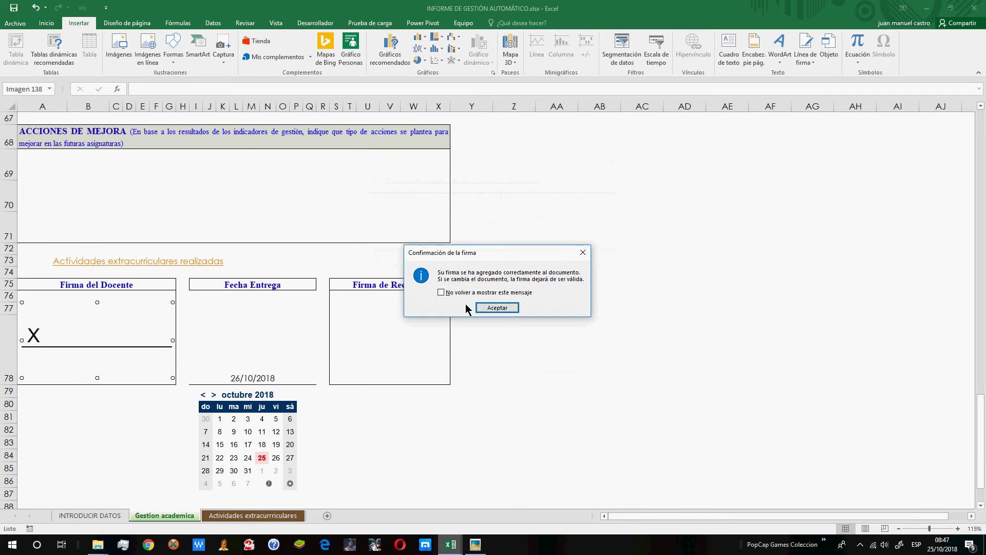
{"action": "left_click", "coordinate": [496, 308]}
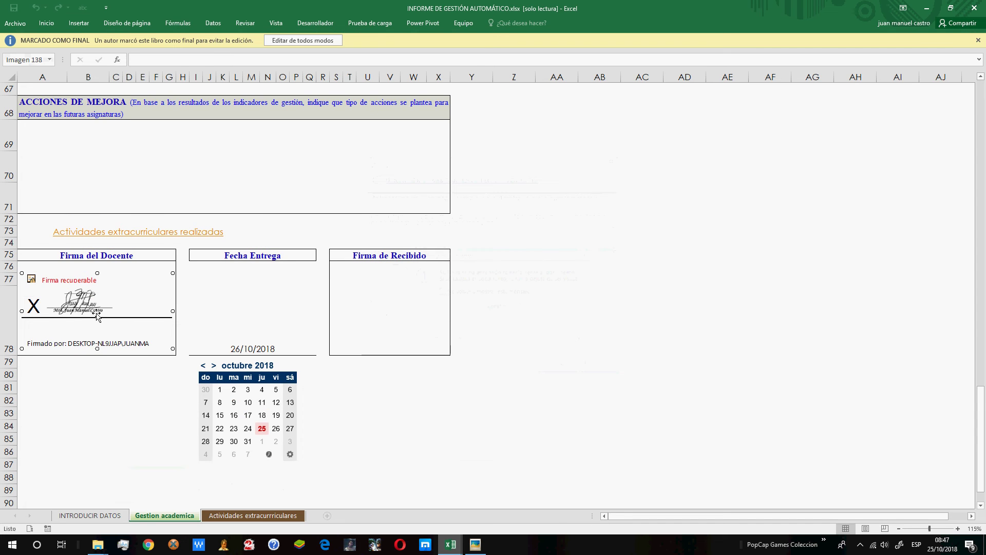
Inspect the signed Firma del Docente box up close and the delivery date and calendar beside it.
{"action": "scroll", "coordinate": [86, 318], "scroll_direction": "up", "scroll_amount": 4}
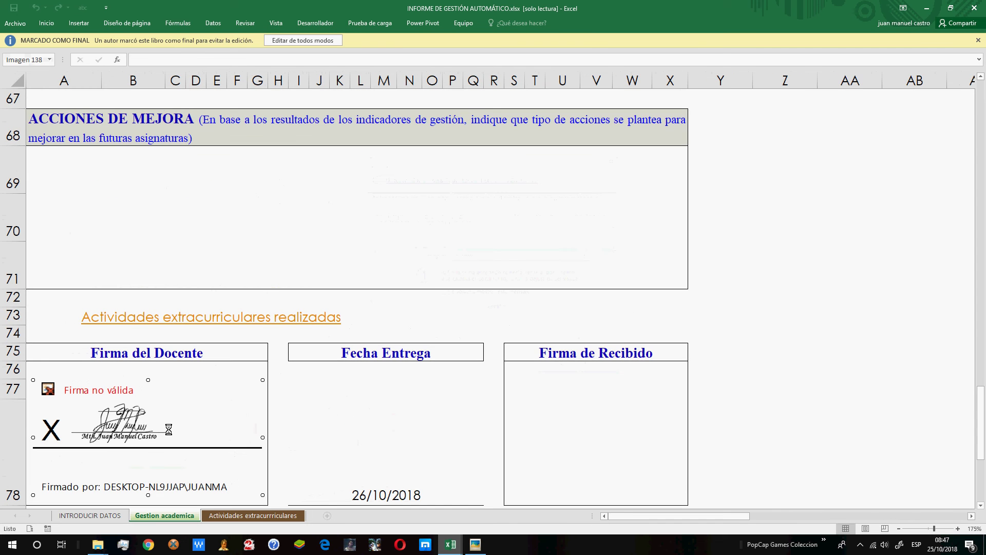
{"action": "scroll", "coordinate": [168, 430], "scroll_direction": "down", "scroll_amount": 5}
{"action": "scroll", "coordinate": [151, 380], "scroll_direction": "down", "scroll_amount": 4}
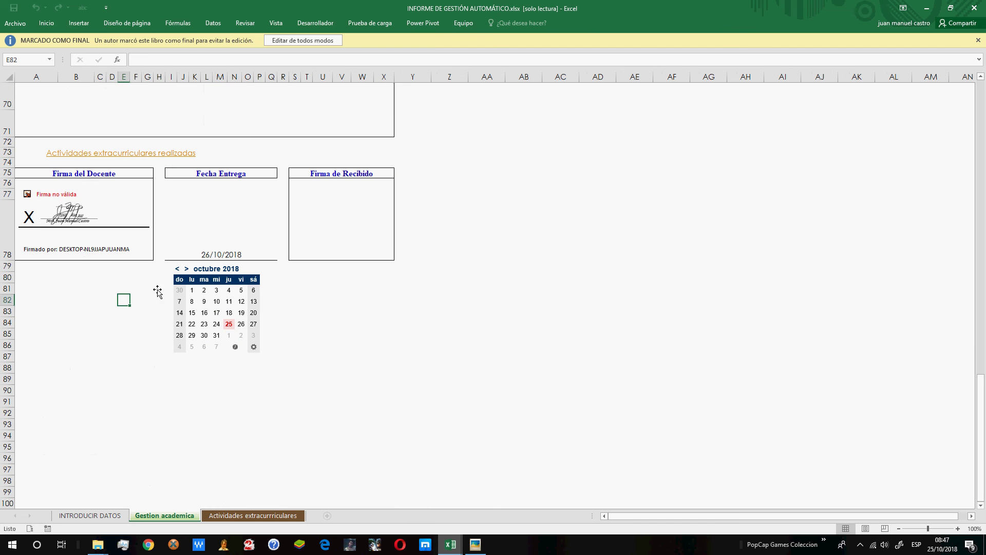
{"action": "scroll", "coordinate": [124, 297], "scroll_direction": "up", "scroll_amount": 2}
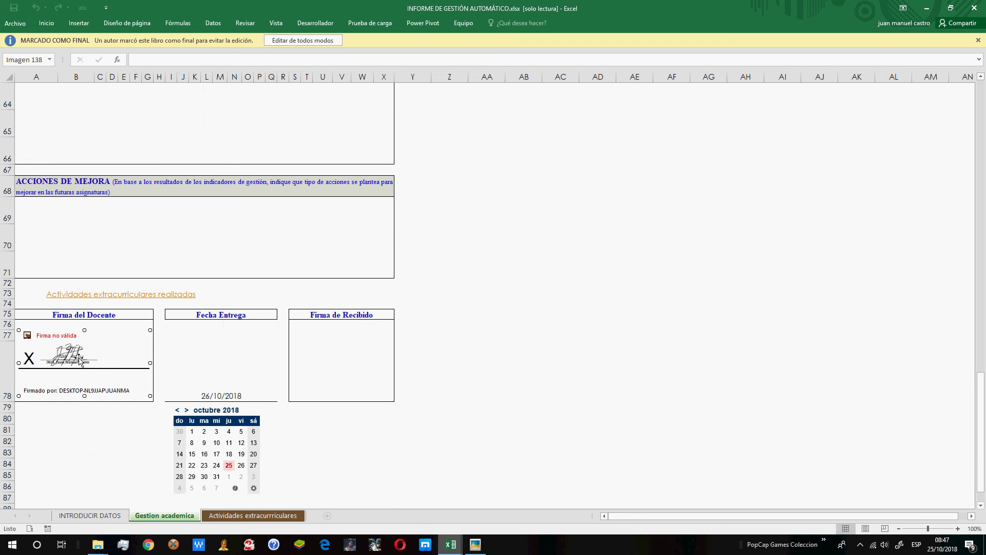